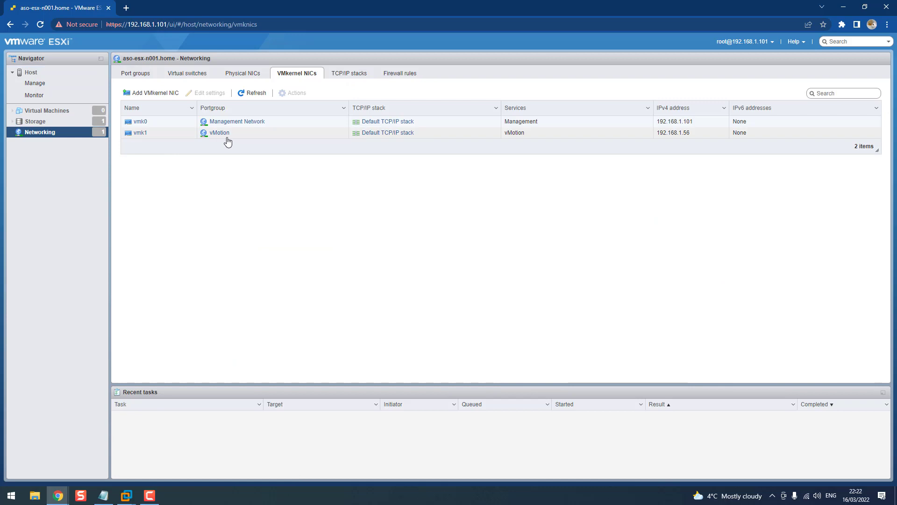
Check the host's datastores and the empty VM list, then bring the DNS config notes forward
left_click(55, 121)
left_click(57, 111)
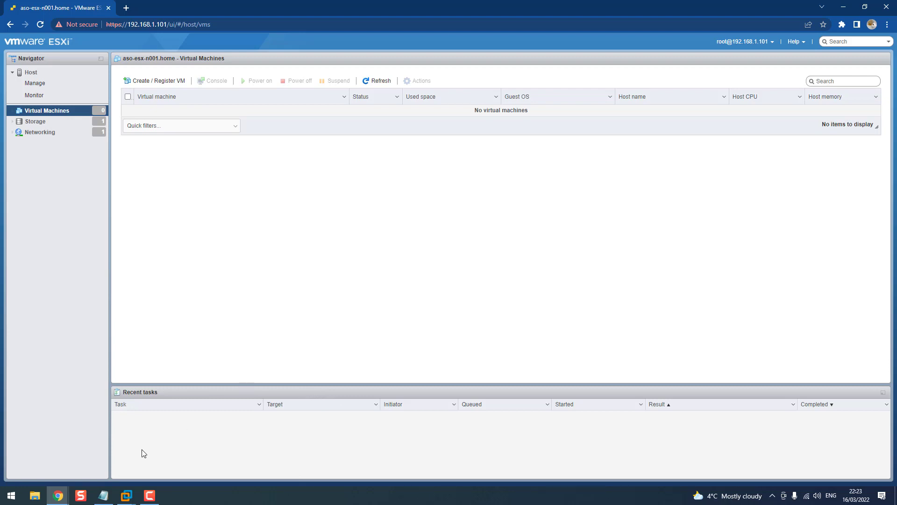
left_click(103, 495)
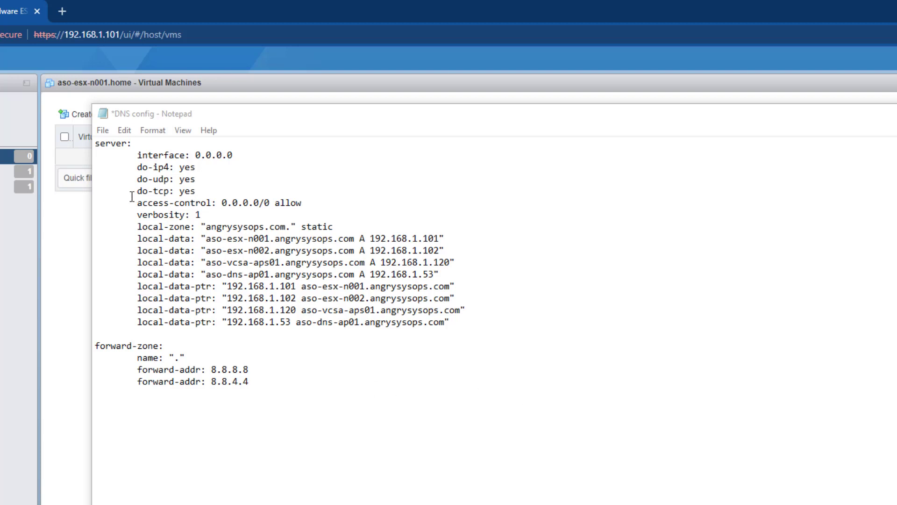
Highlight the access-control setting, first host IP, angrysysops.com zone and first host A record
left_click_drag(136, 202, 212, 203)
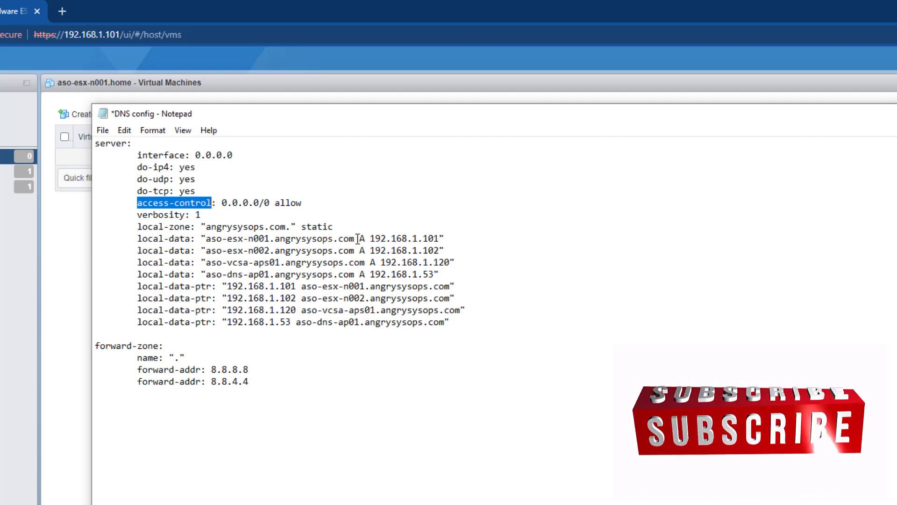
left_click_drag(370, 239, 440, 240)
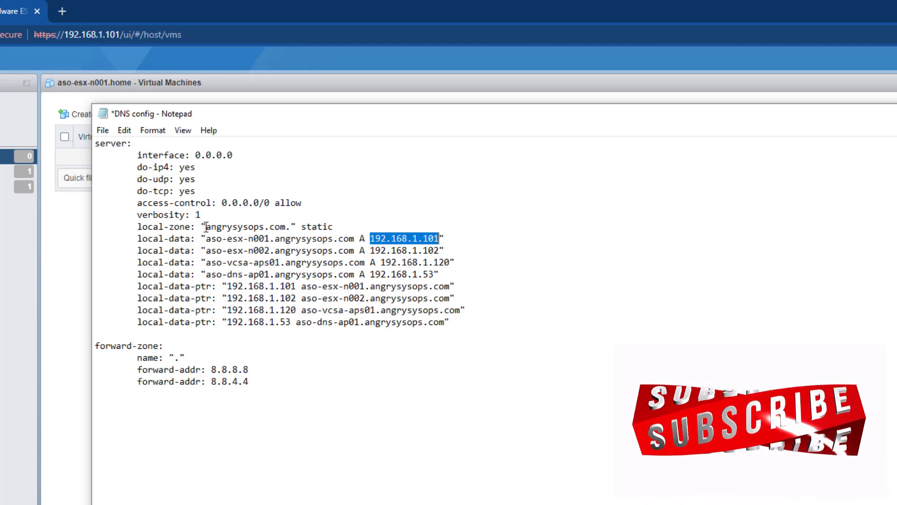
left_click_drag(206, 227, 286, 226)
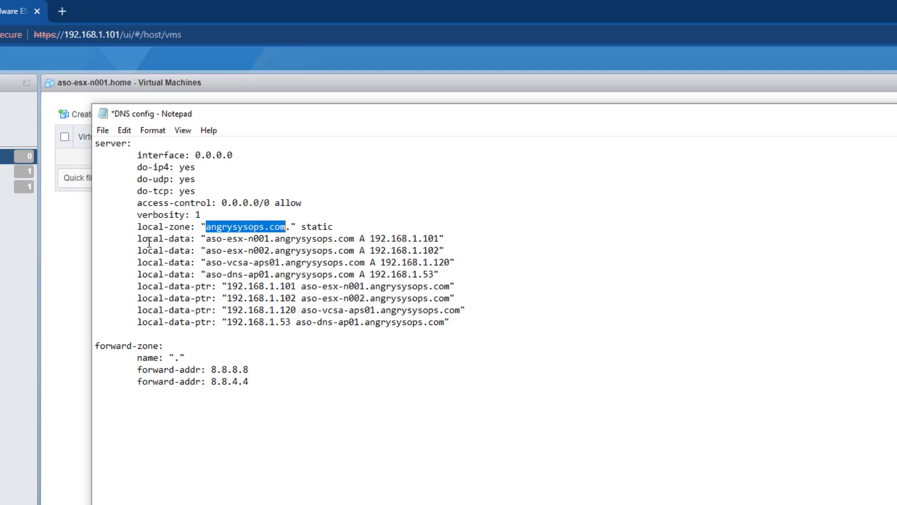
left_click(210, 241)
left_click_drag(211, 241, 435, 239)
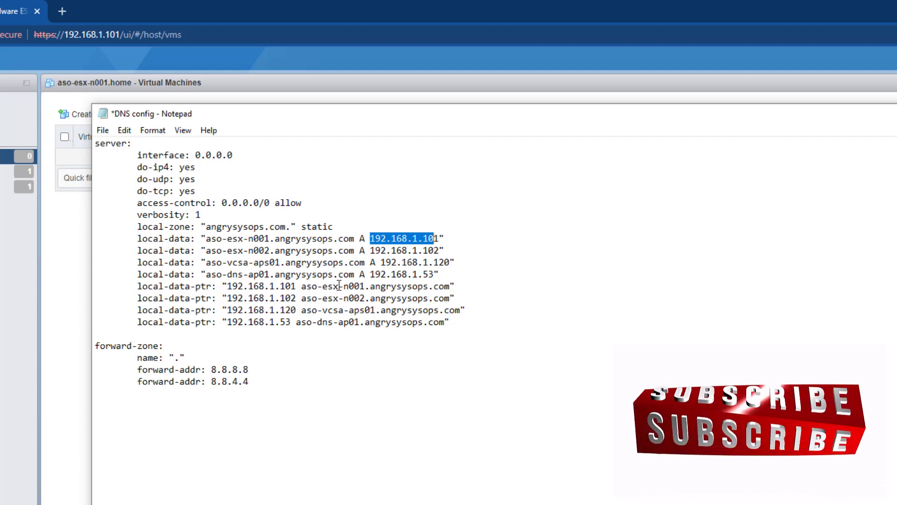
Highlight the n002 PTR entry and vcsa and DNS server host names, then minimise Notepad
left_click_drag(232, 298, 345, 298)
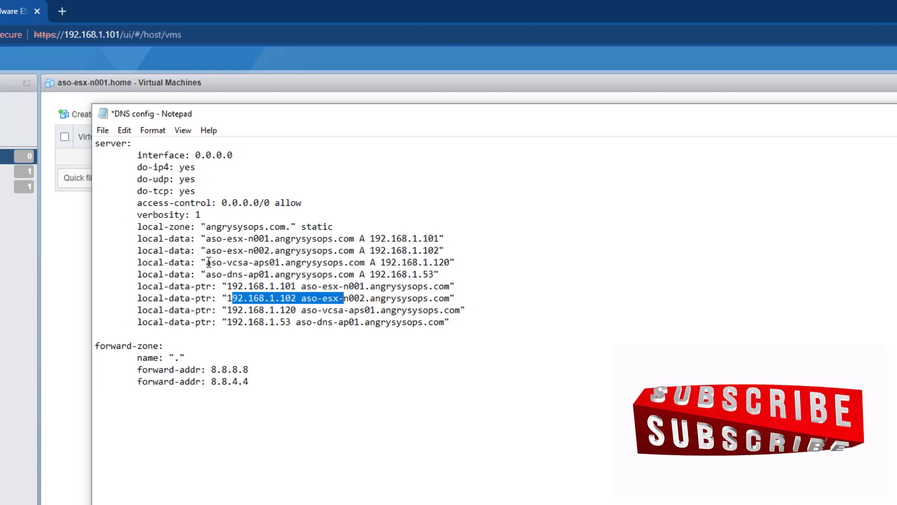
left_click_drag(209, 262, 307, 265)
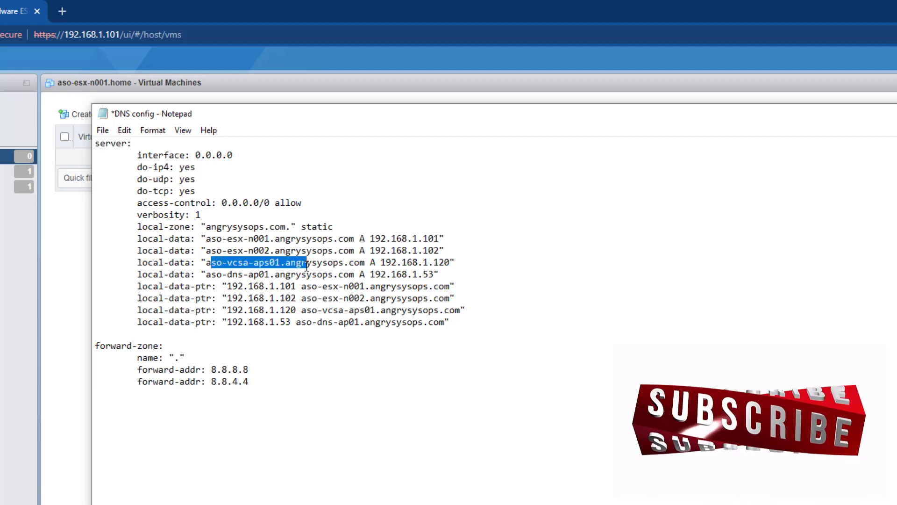
left_click_drag(216, 276, 275, 279)
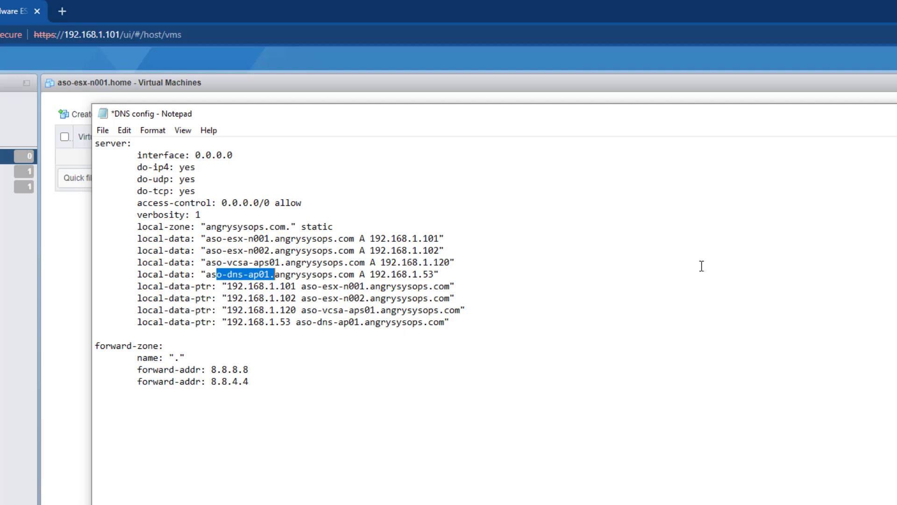
left_click(896, 114)
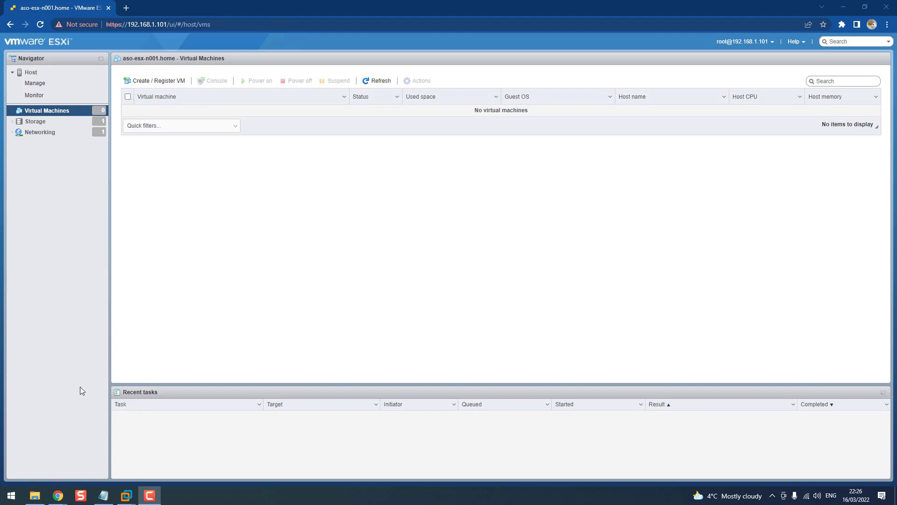
left_click(35, 495)
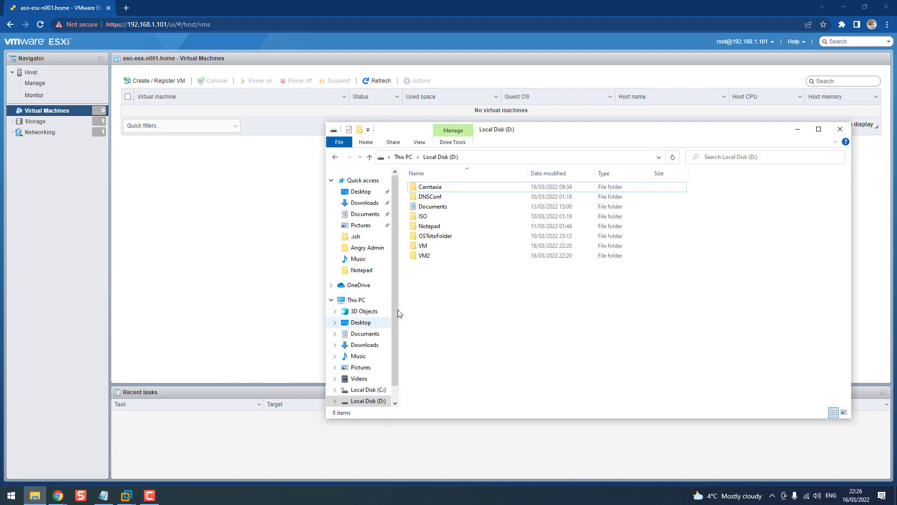
Open the ISO folder on D: holding the photon OVA, then minimise File Explorer
double_click(426, 216)
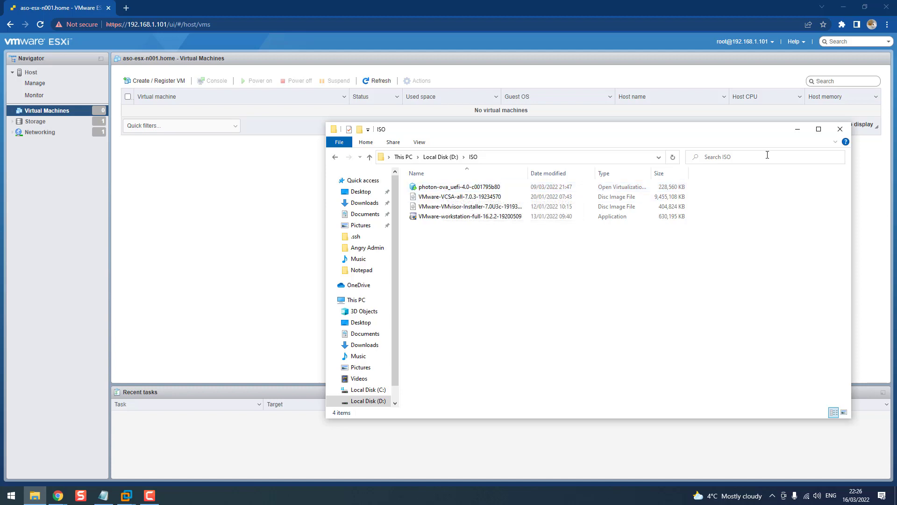
left_click(797, 129)
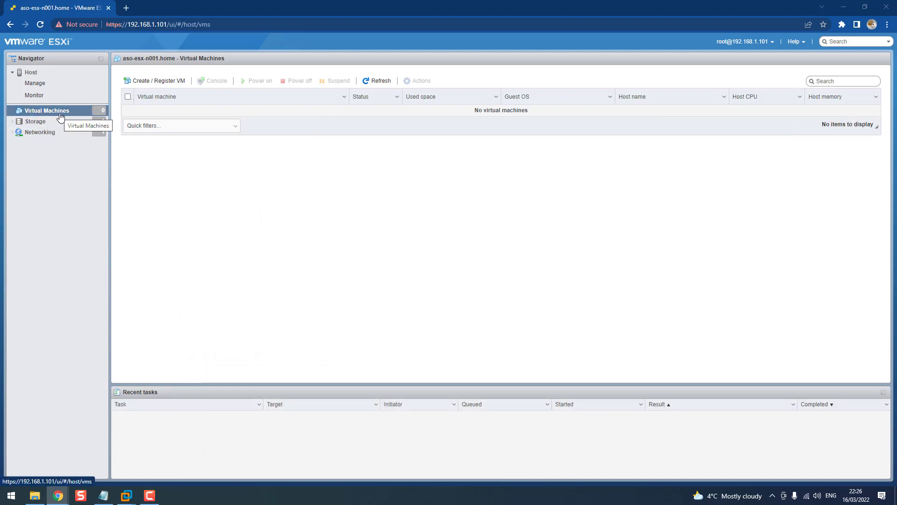
Start a Deploy from OVF/OVA VM named aso-dns-ap01, copying the name from the DNS notes
left_click(155, 82)
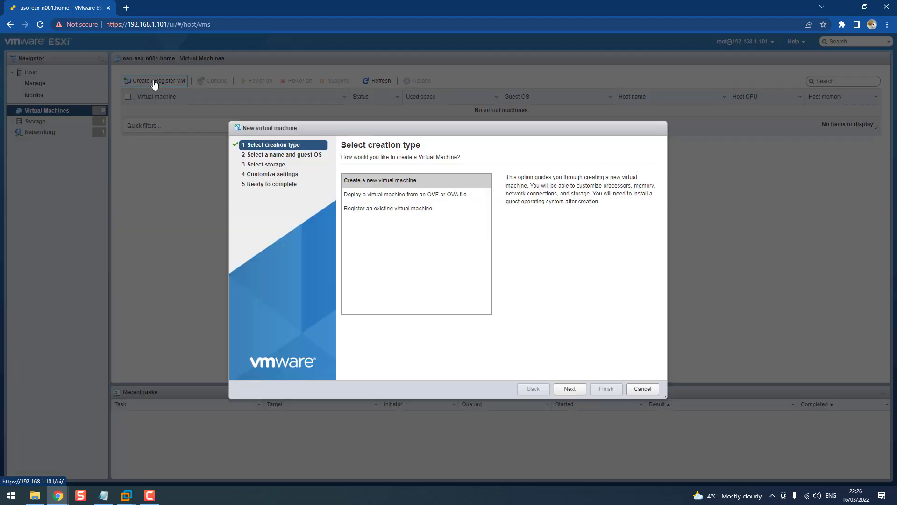
left_click(386, 197)
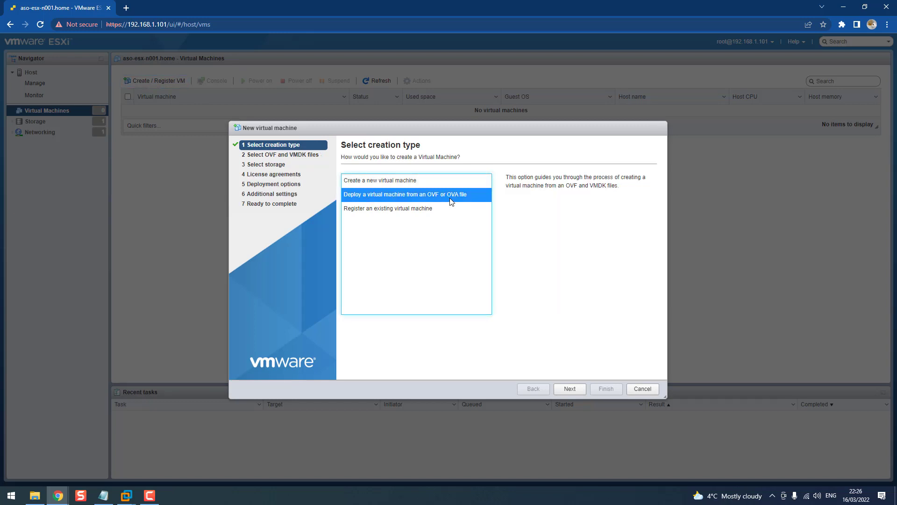
left_click(569, 388)
left_click(103, 495)
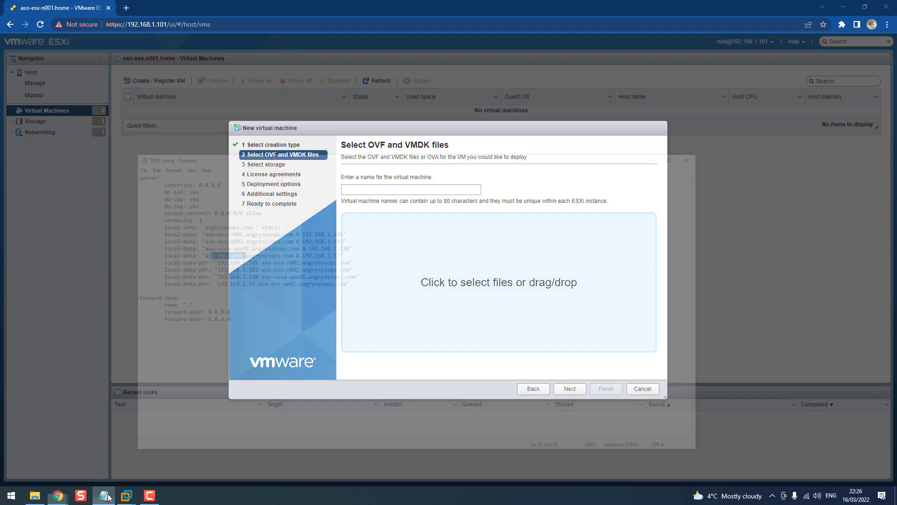
left_click(229, 191)
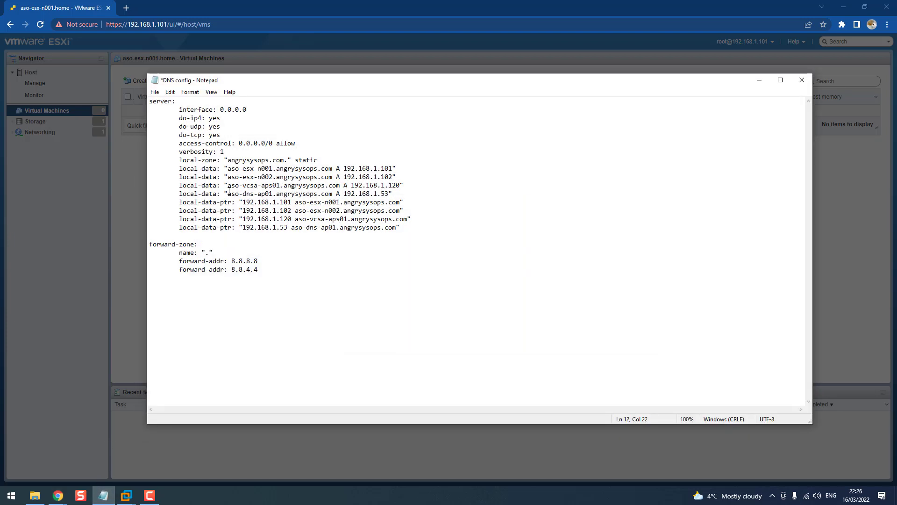
left_click_drag(229, 192, 273, 193)
key("ctrl+c")
left_click(759, 80)
key("ctrl+v")
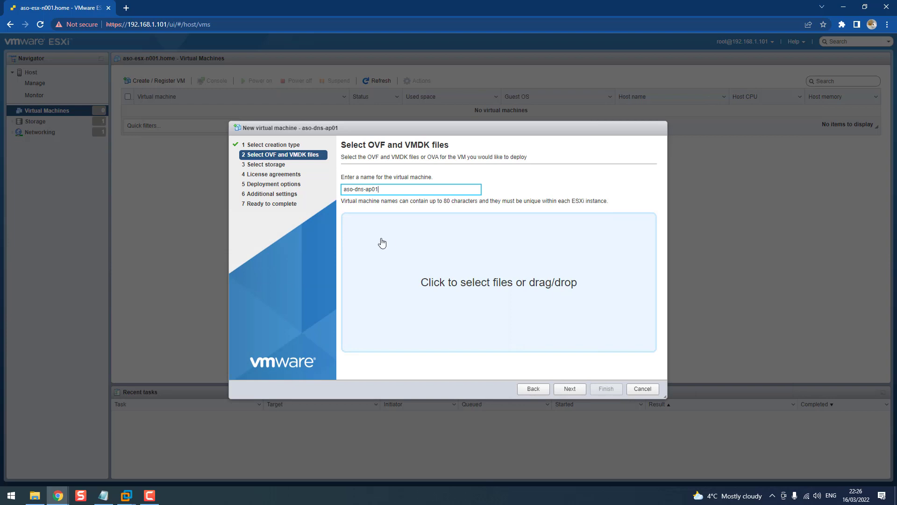
Add the photon OVA, keep datastore local_aso-esx-n001, accept the license and finish deployment
left_click(35, 496)
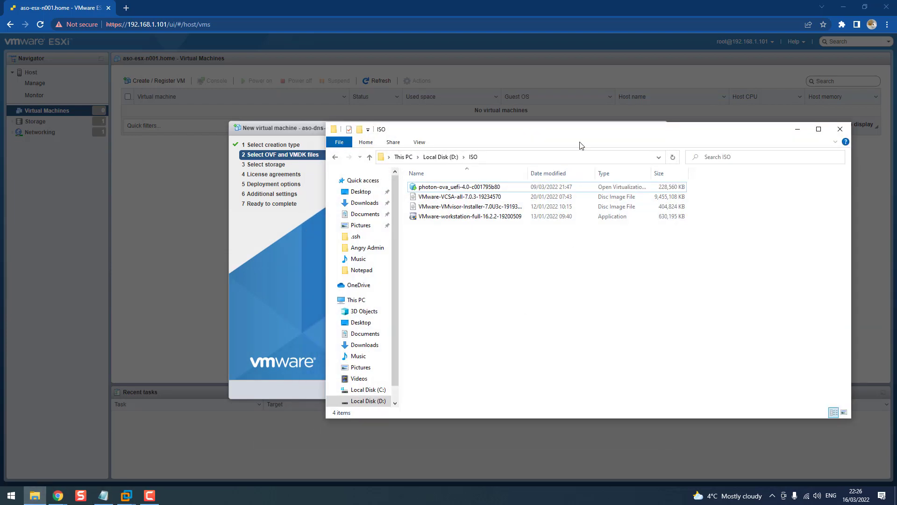
left_click_drag(593, 134, 821, 169)
left_click_drag(663, 227, 514, 262)
left_click(570, 390)
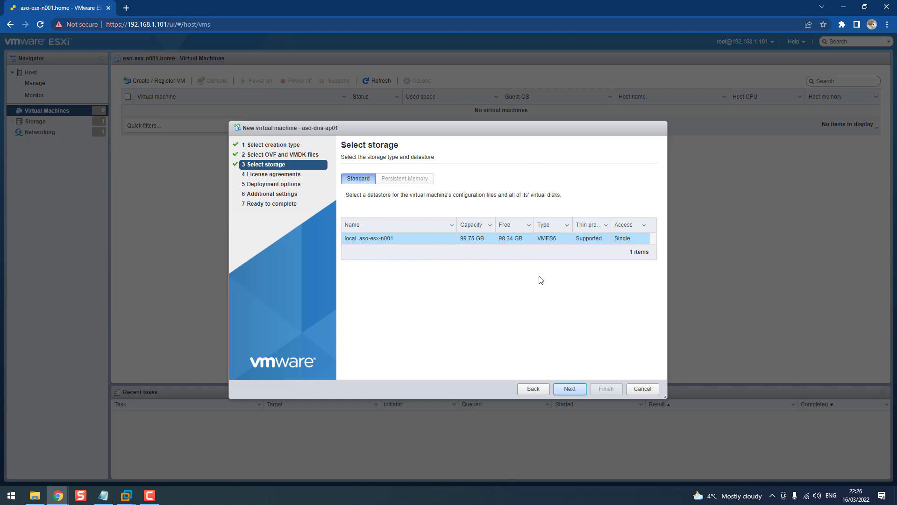
left_click(571, 389)
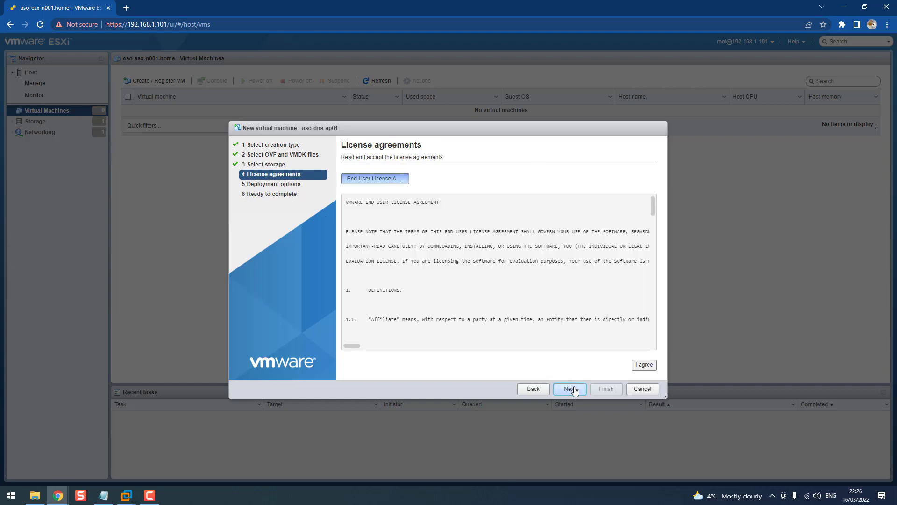
left_click(637, 369)
left_click(570, 388)
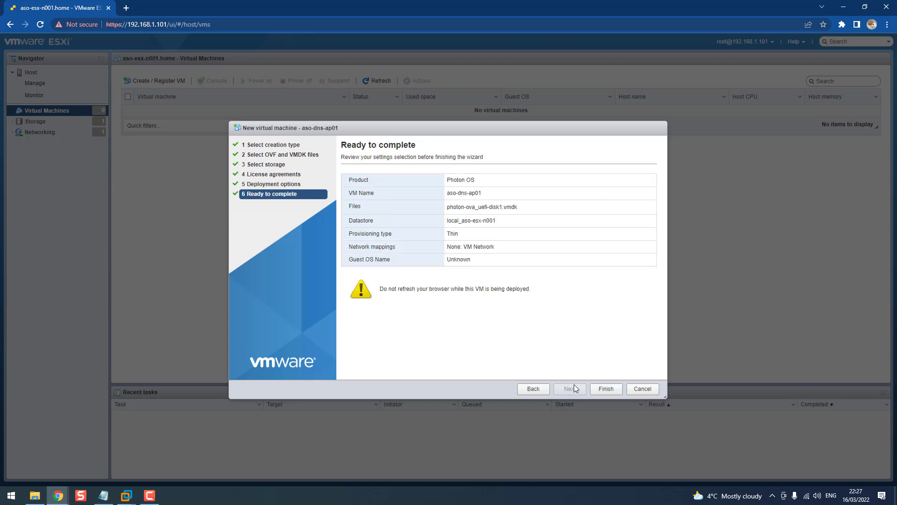
left_click(602, 389)
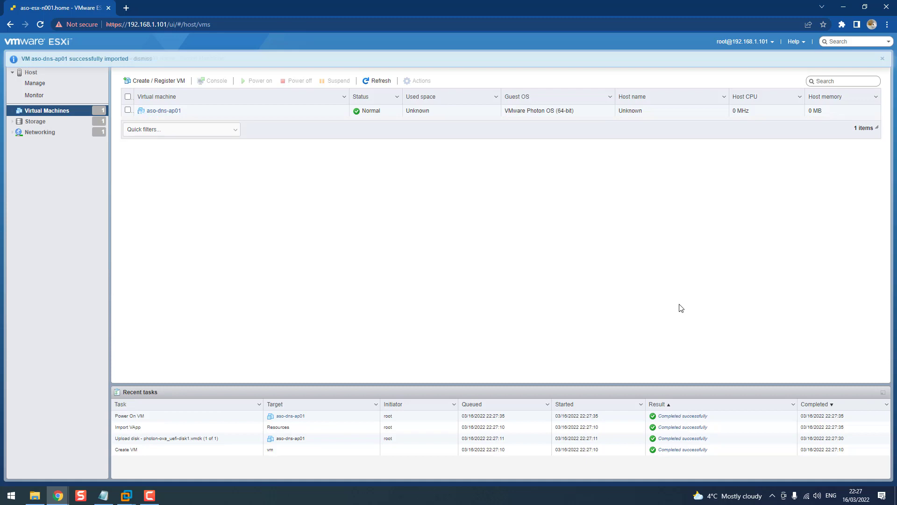
Open the aso-dns-ap01 VM page and launch its browser console
left_click(162, 112)
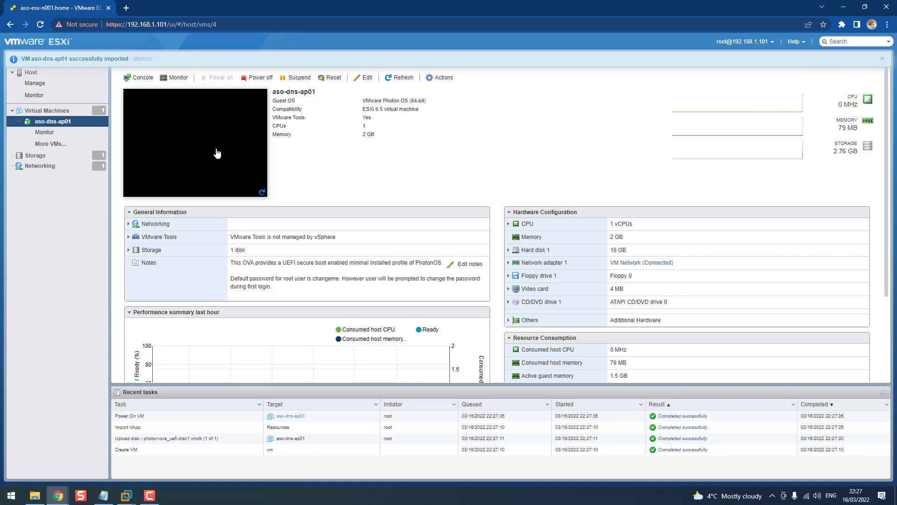
left_click(217, 153)
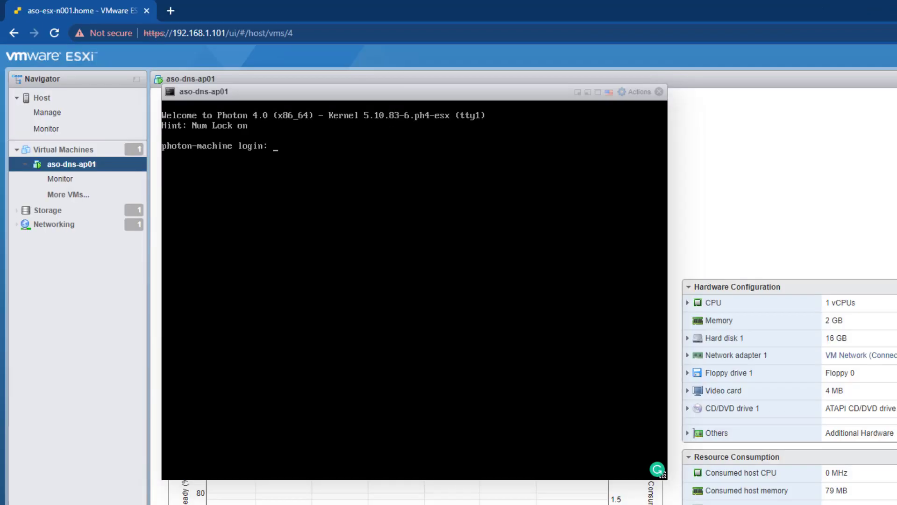
Log in as root on the Photon console and change the enforced root password
type("root")
key("Return")
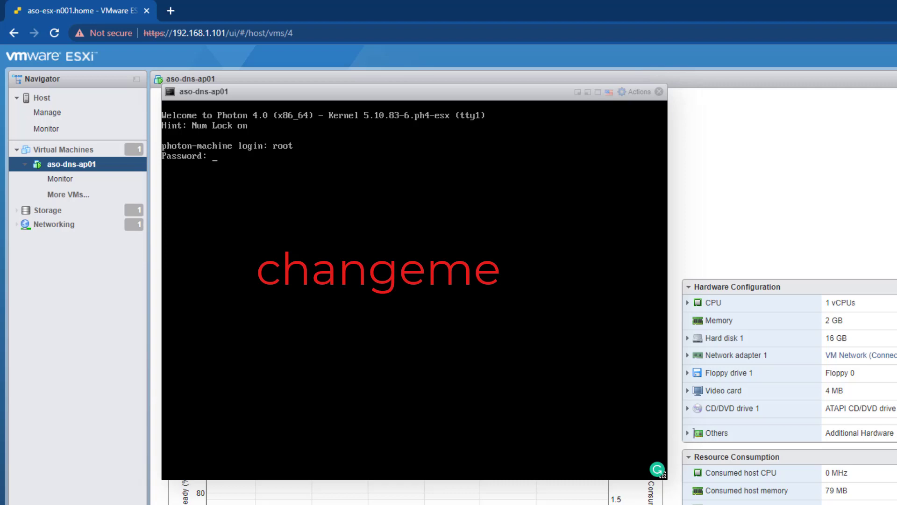
key("Return")
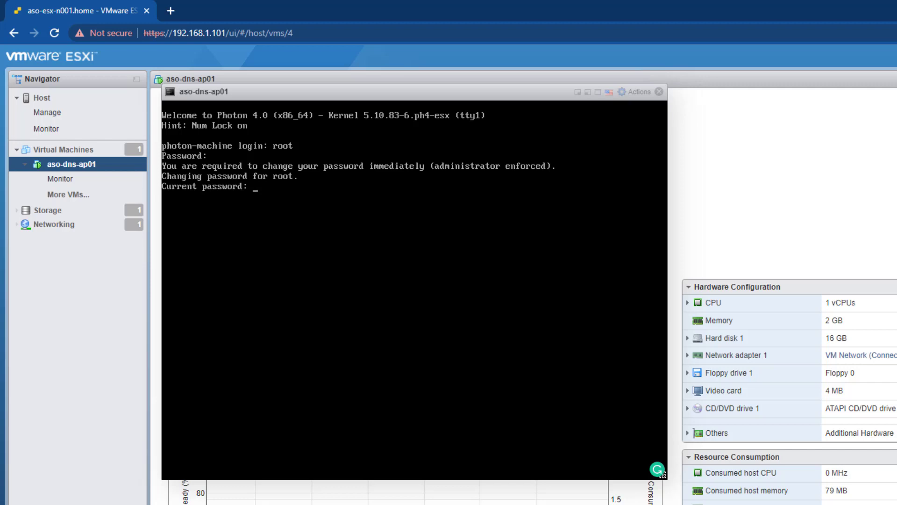
key("Return")
key("Return")
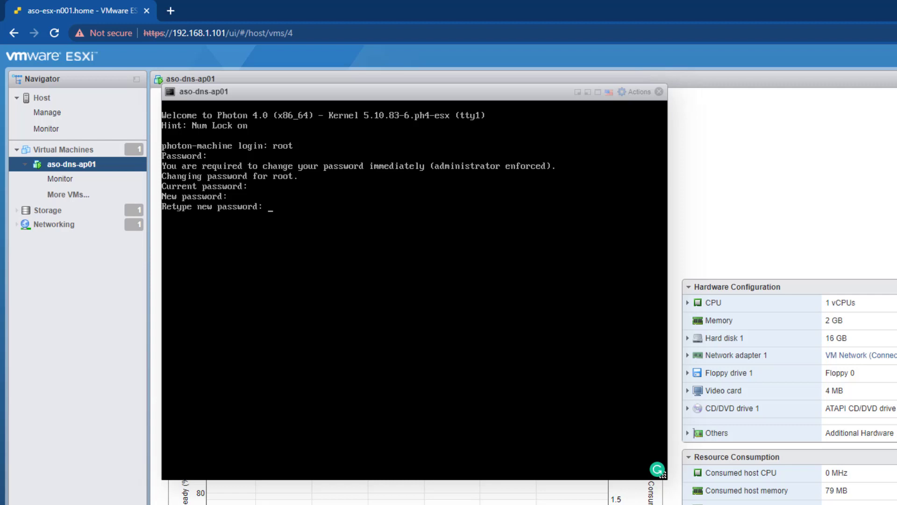
key("Return")
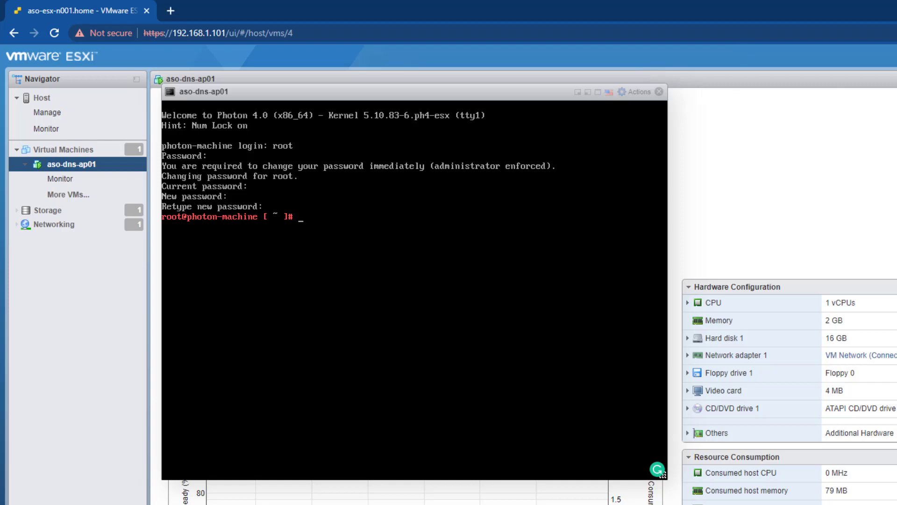
type("vi /etc/systemd/netw")
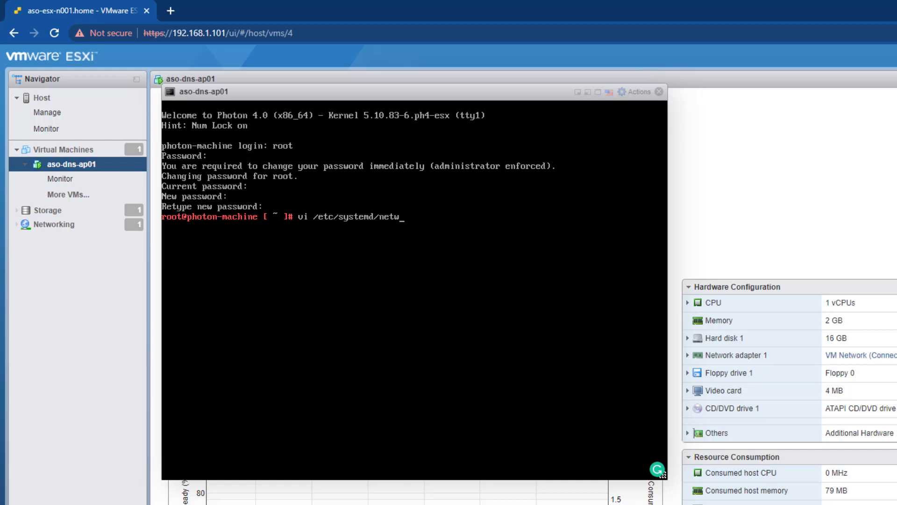
type("ork/10-static-en.net")
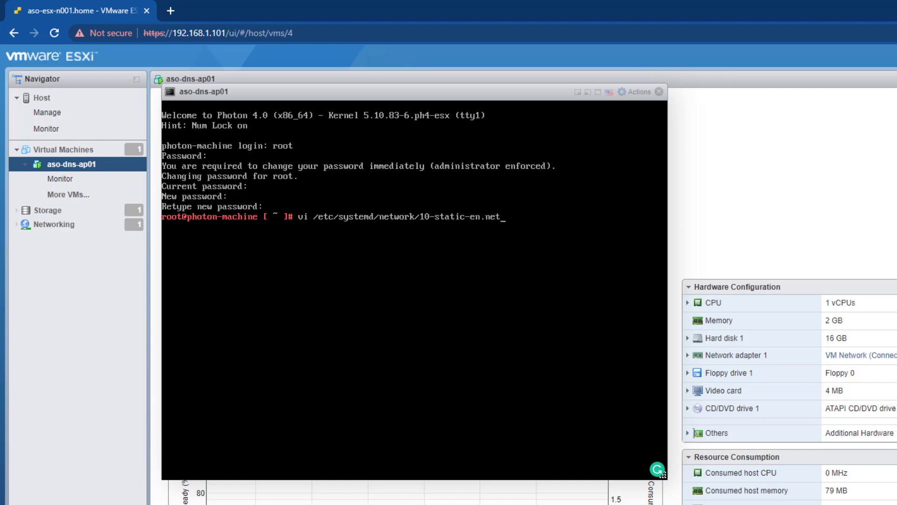
type("work")
Open 10-static-en.network in vi and add a [Match] section with Name=eth0
key("Return")
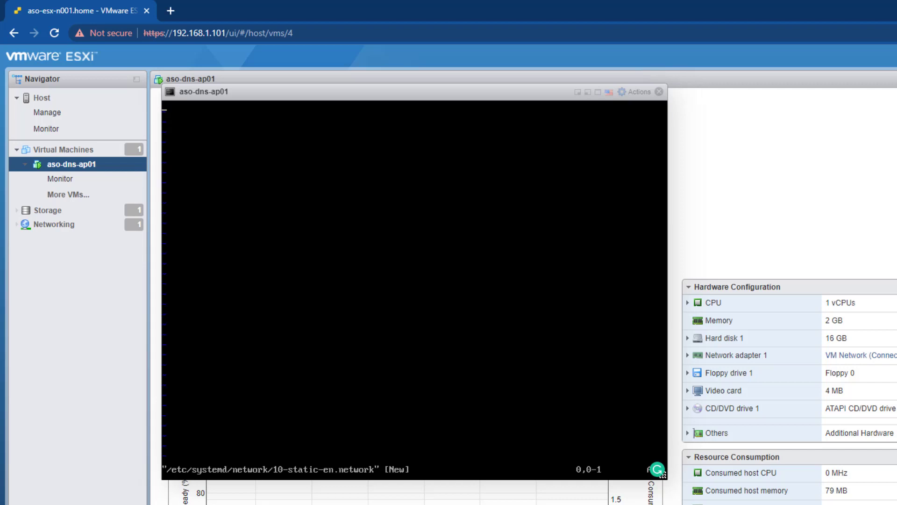
key("i")
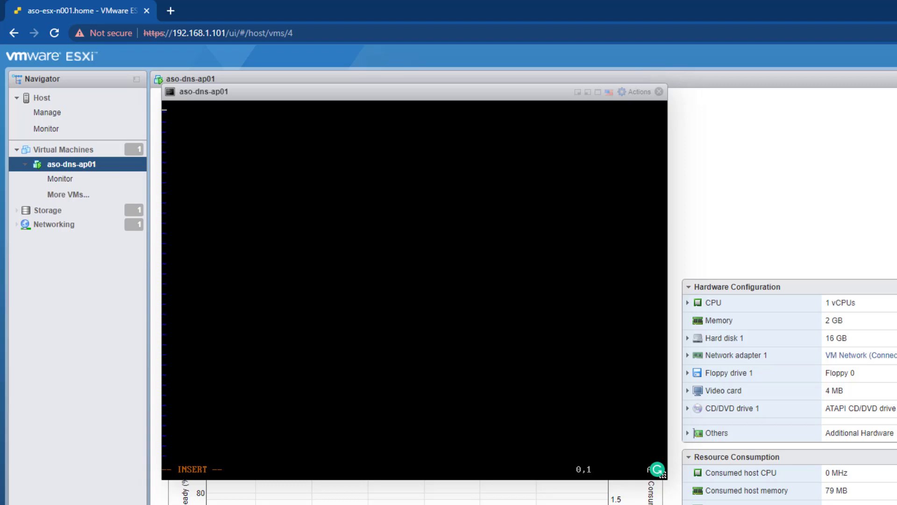
type("[Match]")
key("Return")
type("Name=eth0")
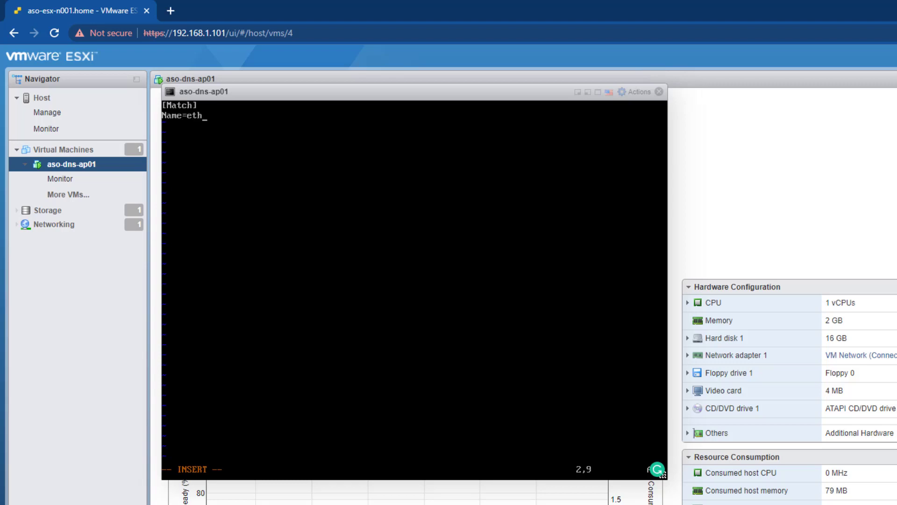
key("Return")
key("Return")
Add a [Network] section with Address=192.168.1.53 and Gateway=192.168.1.254, then save with :wq
type("[Network]")
key("Return")
type("Address=")
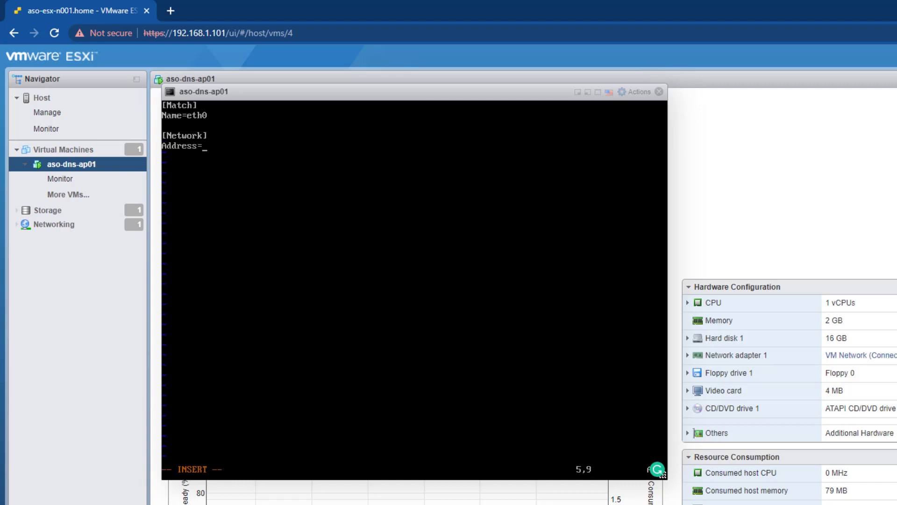
type("10")
key("BackSpace")
type("92.168.1.53")
key("Return")
type("Gatewa")
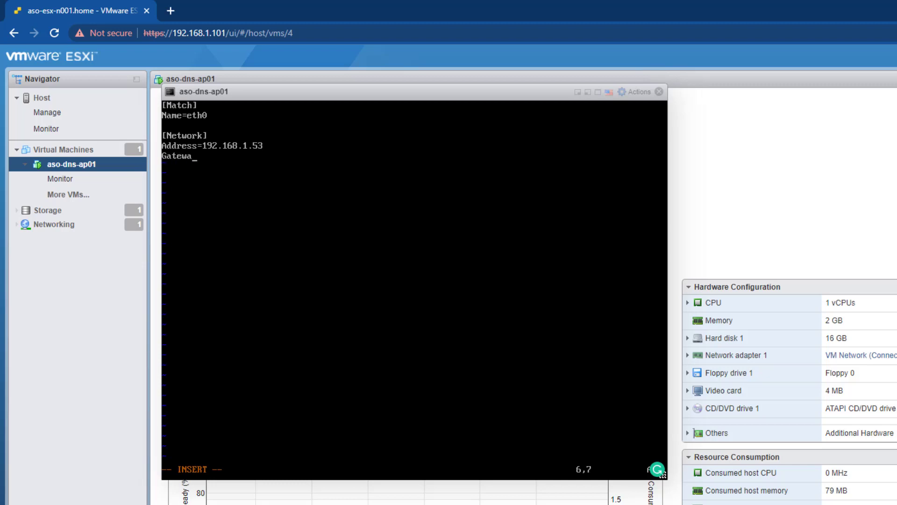
type("y=192.168.1.254")
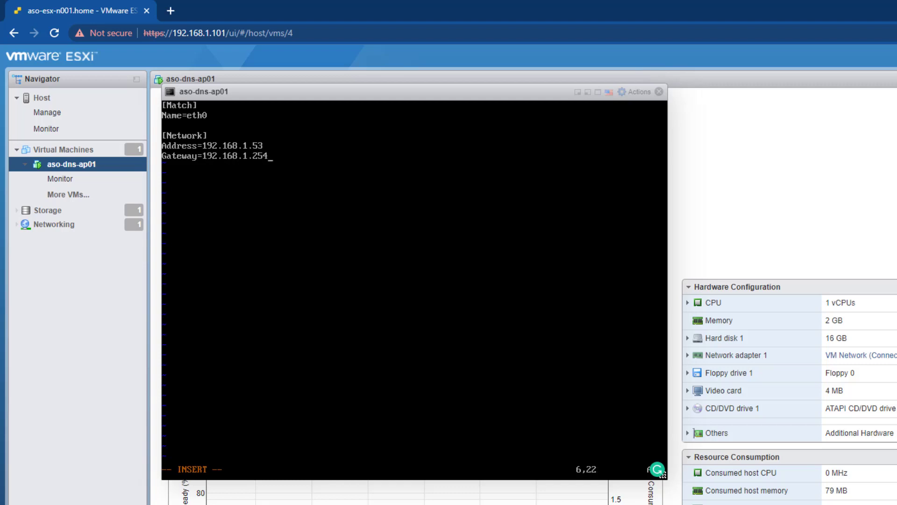
key("Return")
key("Escape")
type(":wq")
key("Return")
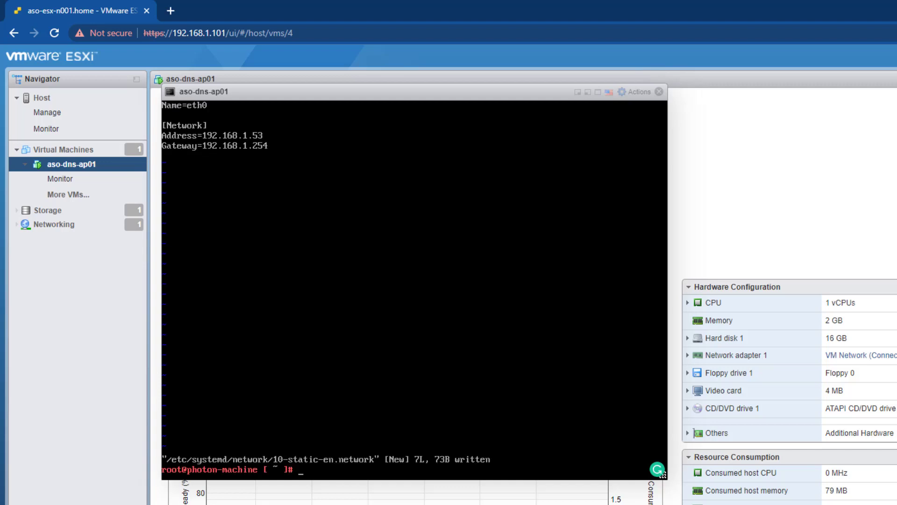
Set the network file's permissions to 644 with chmod, correcting the mistyped command
key("Up")
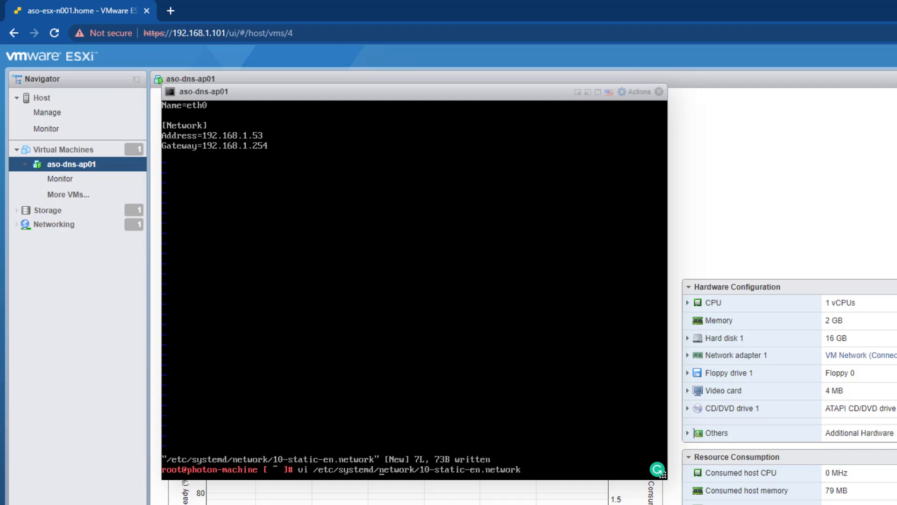
key("Left")
key("Left")
key("Left")
key("Left")
key("Left")
key("Left")
key("Left")
key("Left")
key("Left")
key("Left")
key("Left")
key("Left")
key("Left")
key("Left")
key("BackSpace")
key("BackSpace")
type("chomd")
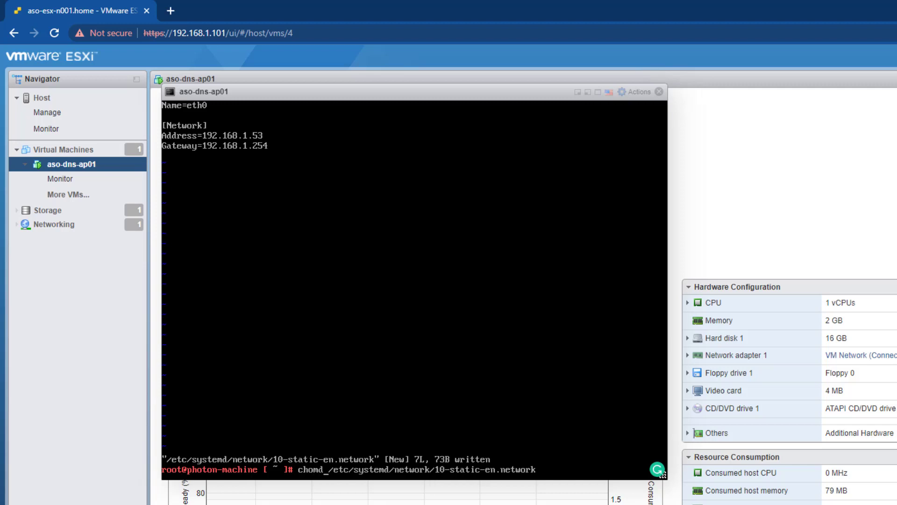
type(" 644")
key("Return")
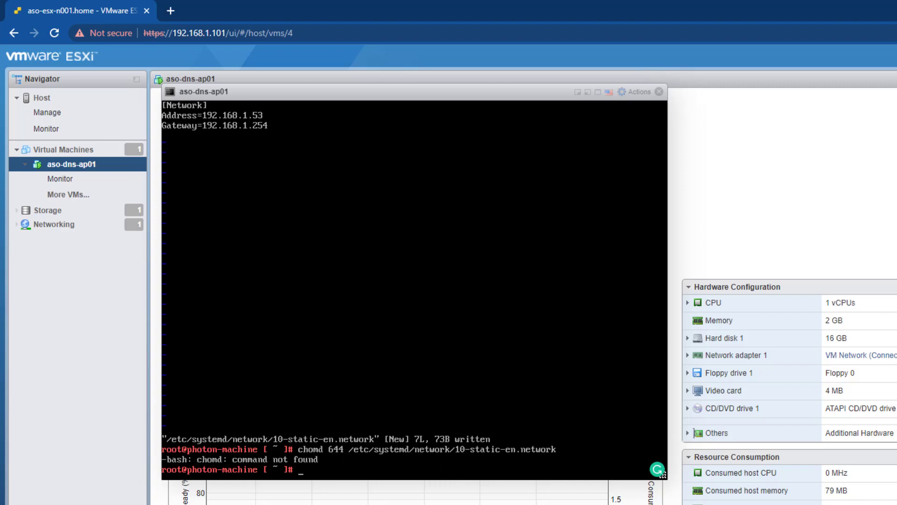
key("Up")
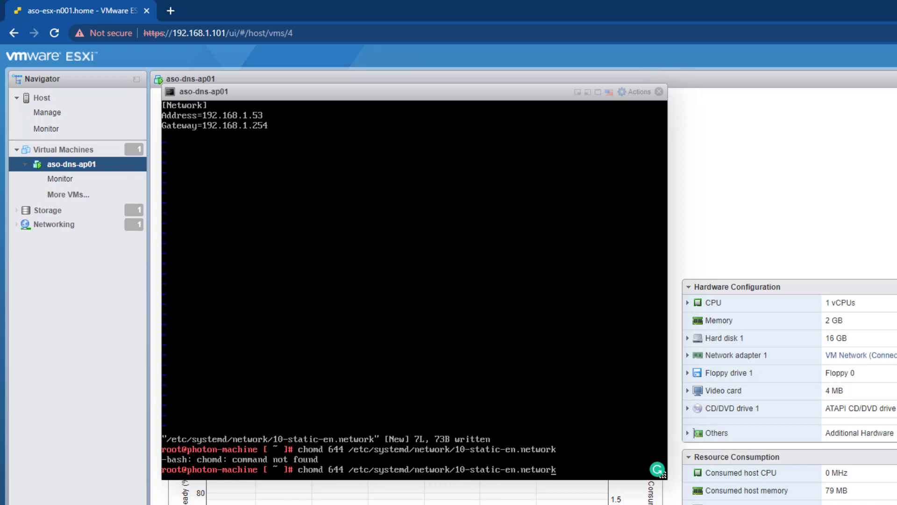
key("Right")
key("Right")
key("Left")
key("Left")
key("Left")
key("Left")
key("Left")
key("Left")
key("Left")
key("Left")
key("Left")
key("Left")
key("BackSpace")
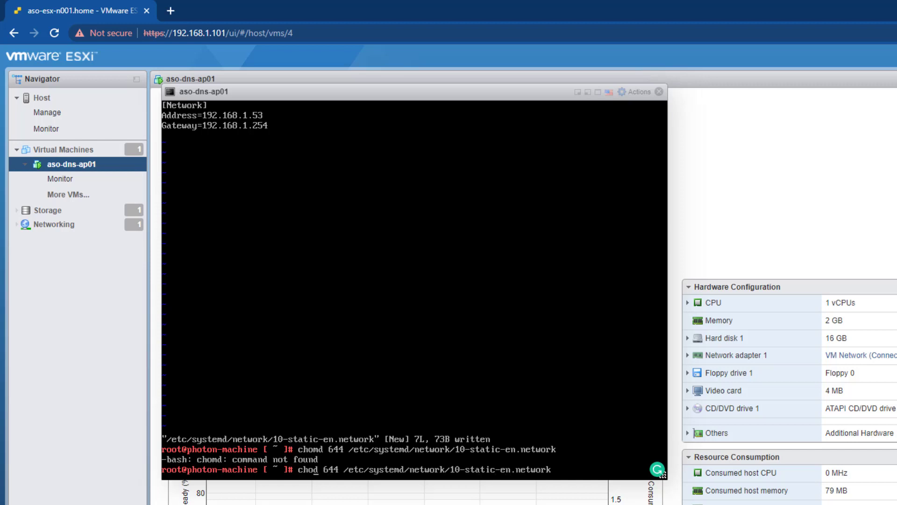
type("m")
key("Return")
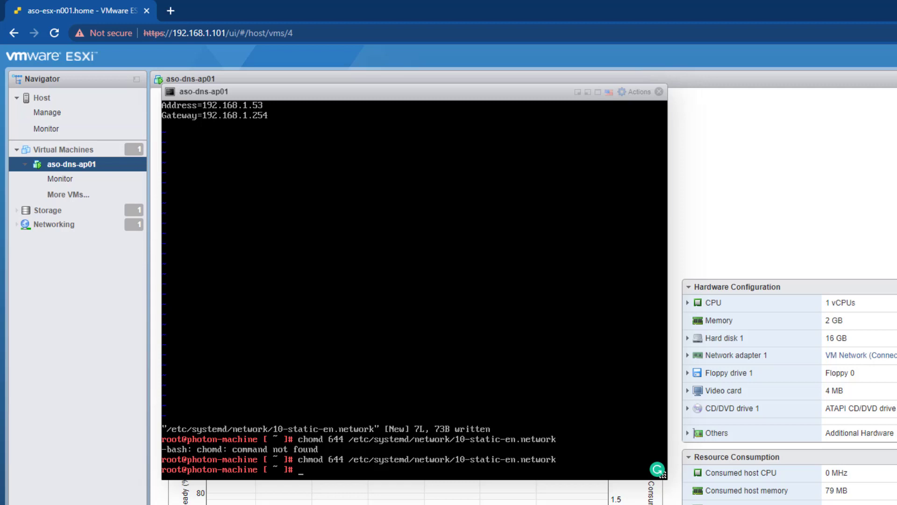
Restart systemd-networkd and confirm with ifconfig that eth0 has 192.168.1.53
type("systemctl restart syst")
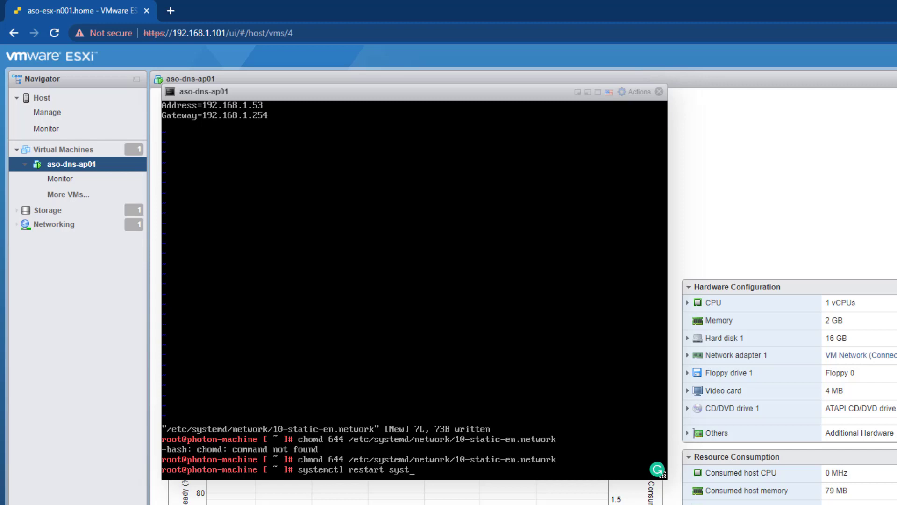
type("emd-networkd")
key("Return")
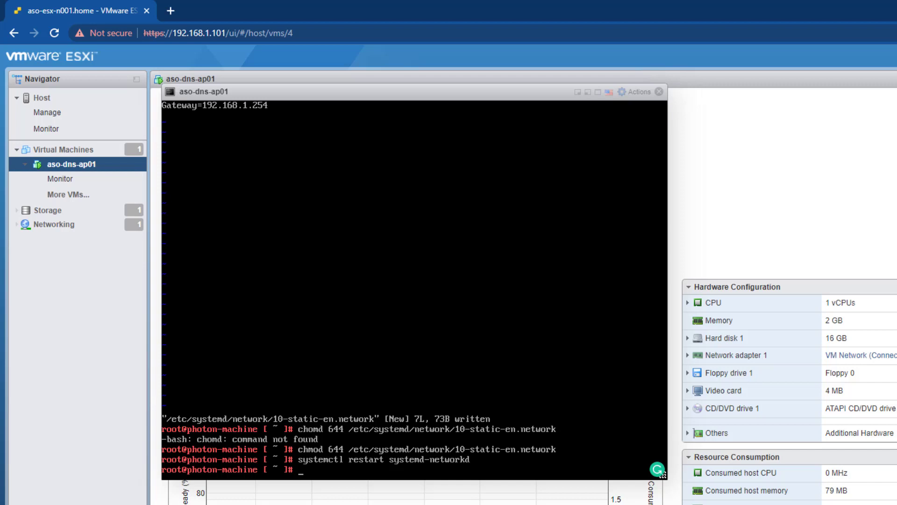
type("ifconfig")
key("Return")
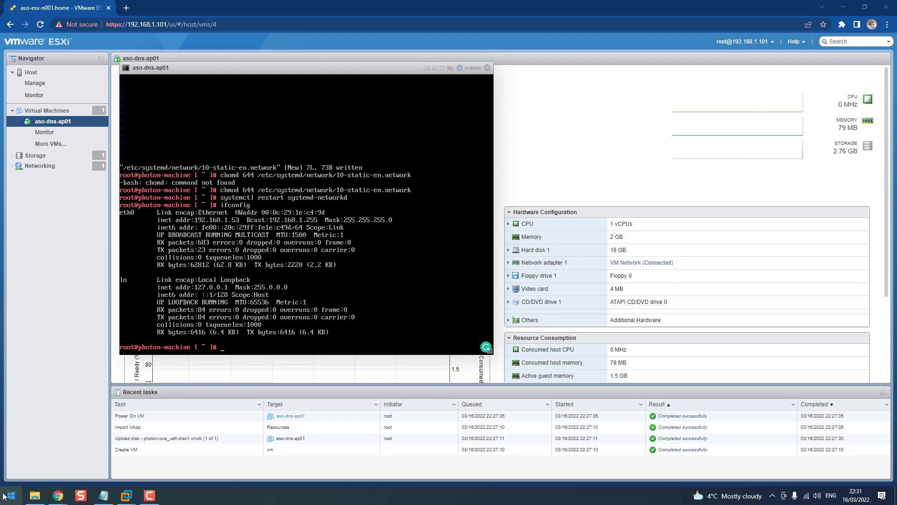
From Command Prompt, SSH as root to 192.168.1.53, accepting the host key and entering the password
key("super")
type("c")
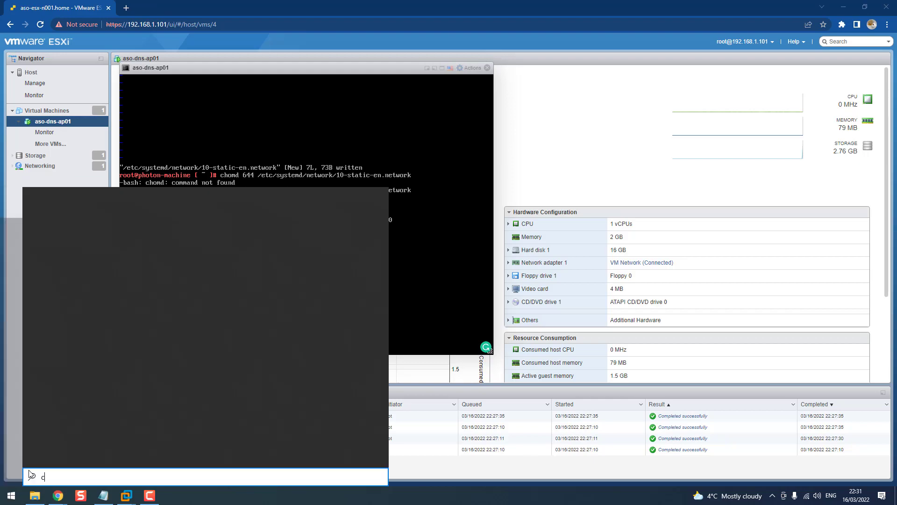
type("md")
key("Return")
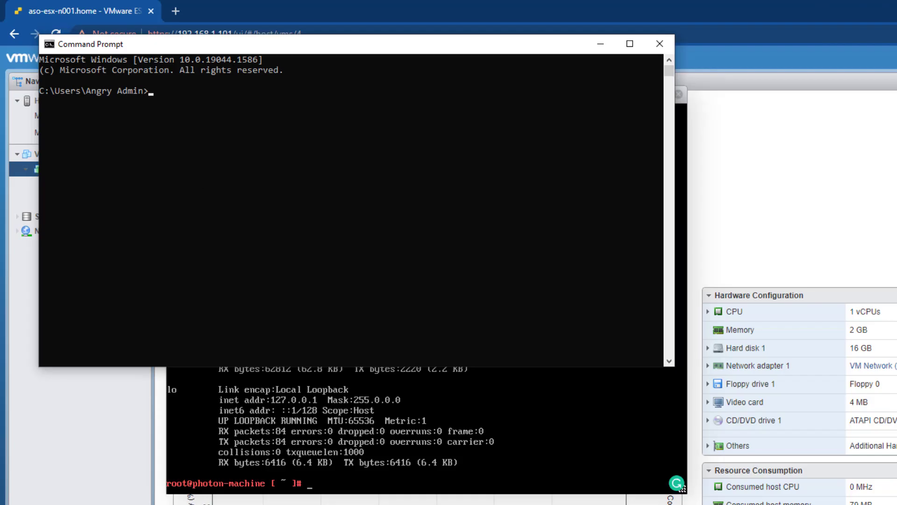
type("ssh root@192.168.")
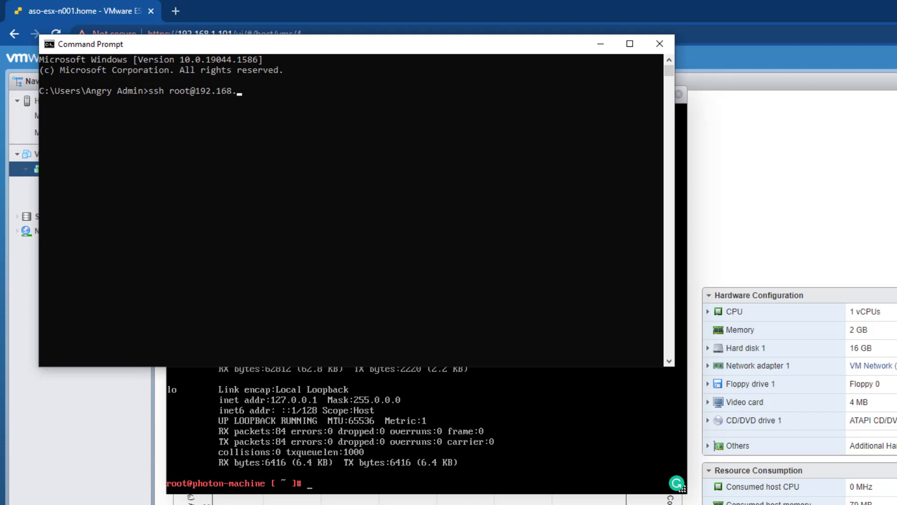
type("1.53")
key("Return")
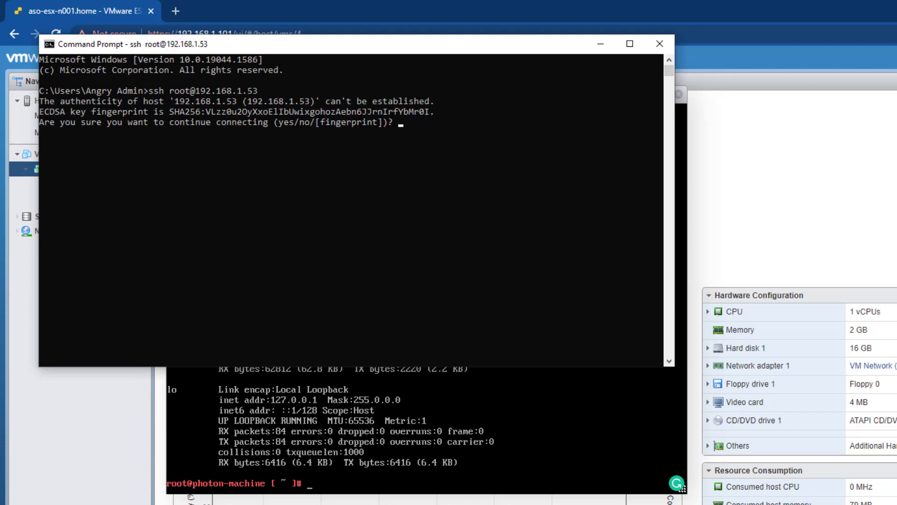
type("yes")
key("Return")
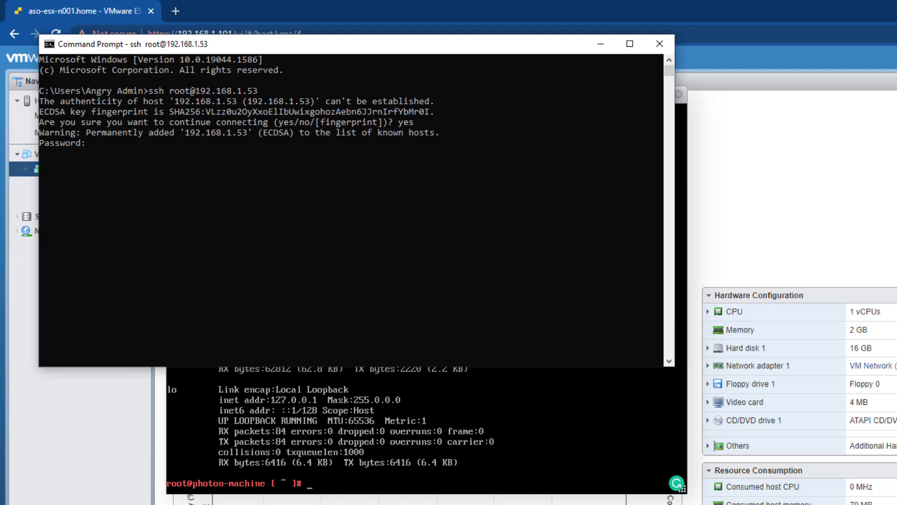
key("Return")
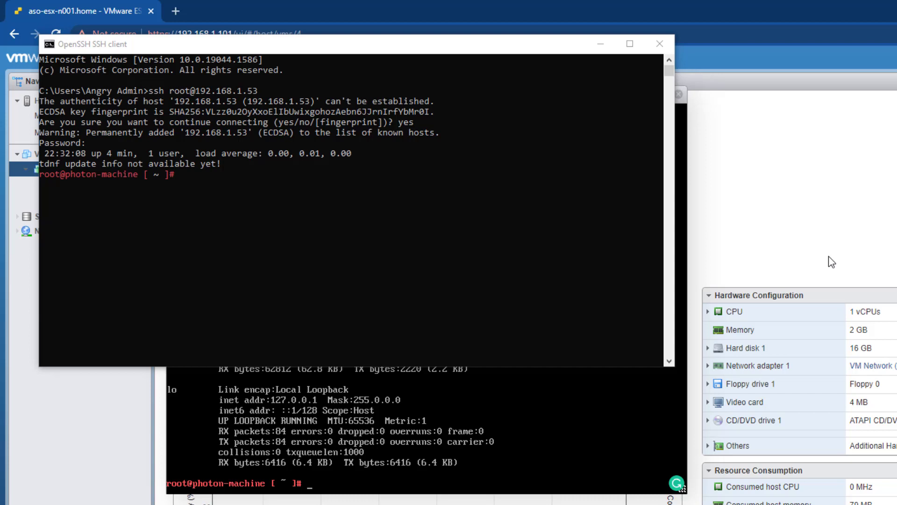
Run tdnf update on the Photon server and confirm with y to upgrade all packages
left_click(263, 251)
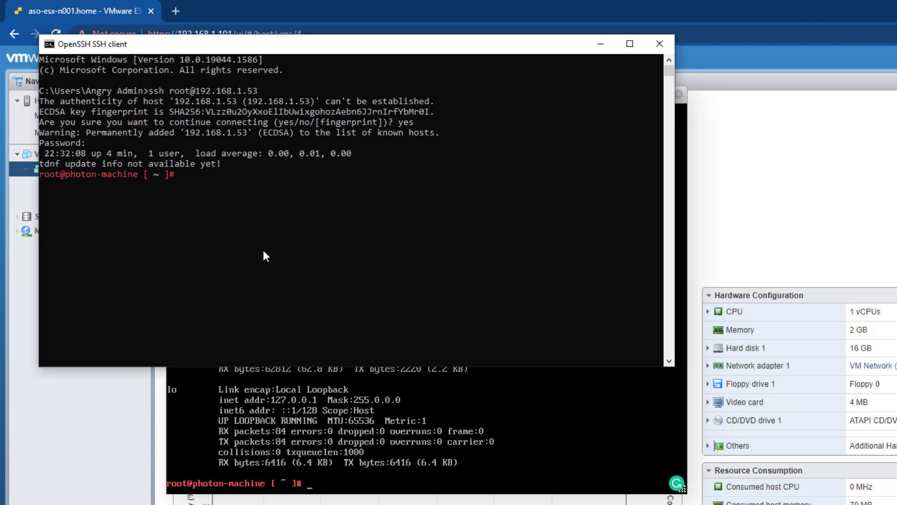
type("tdnf update")
key("Return")
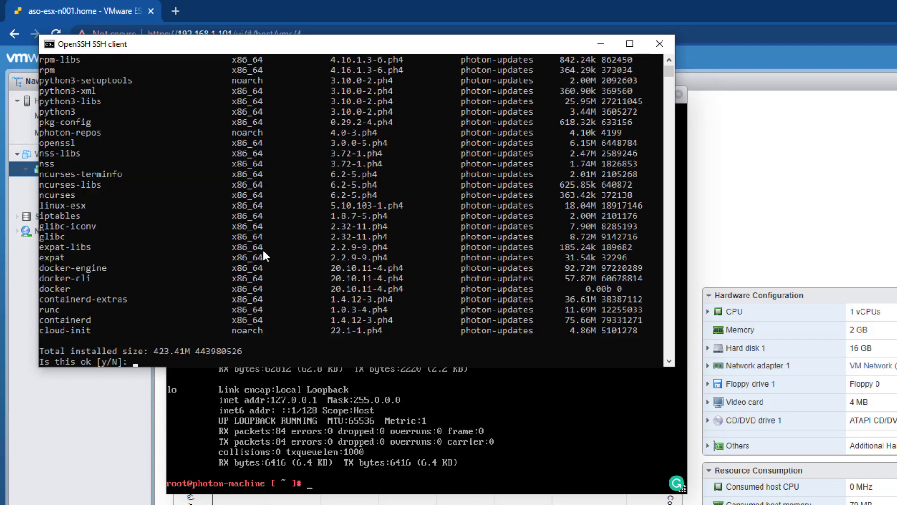
type("y")
key("Return")
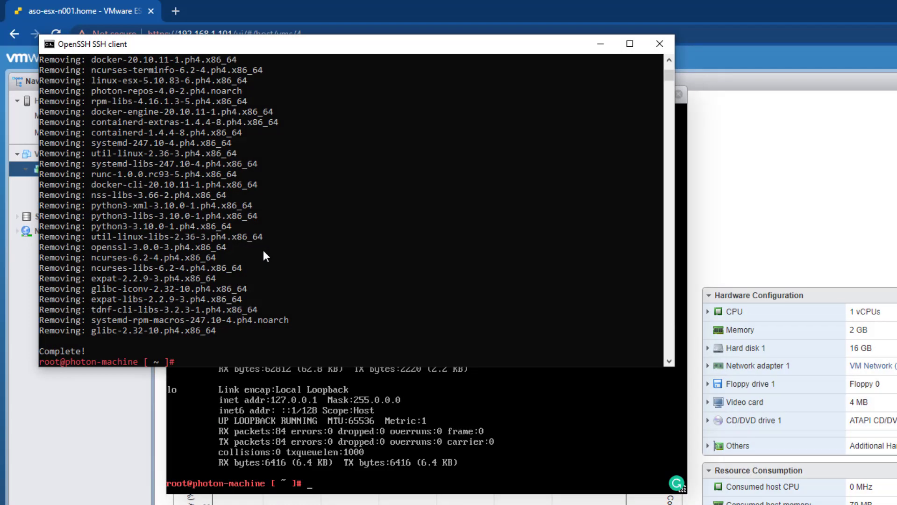
type("tdnf install unbound")
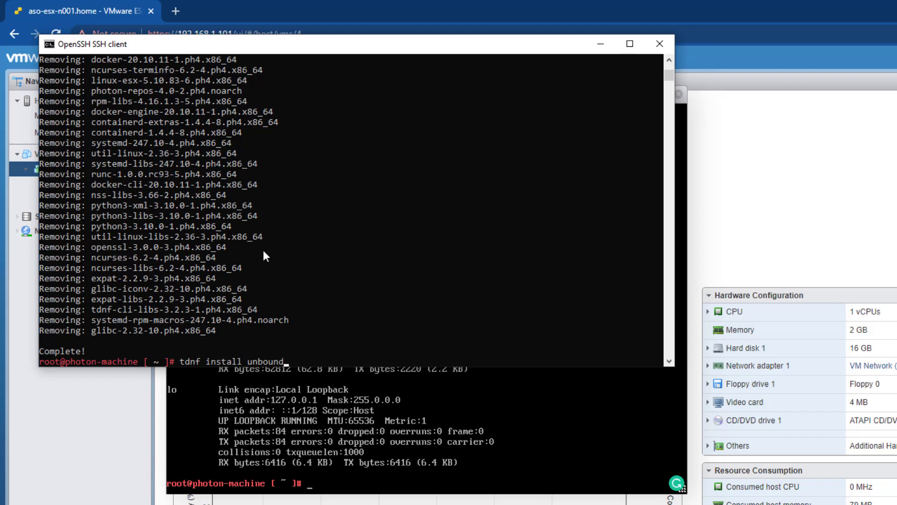
Run the tdnf install and answer y to install the unbound 1.12.0-2 package
key("Return")
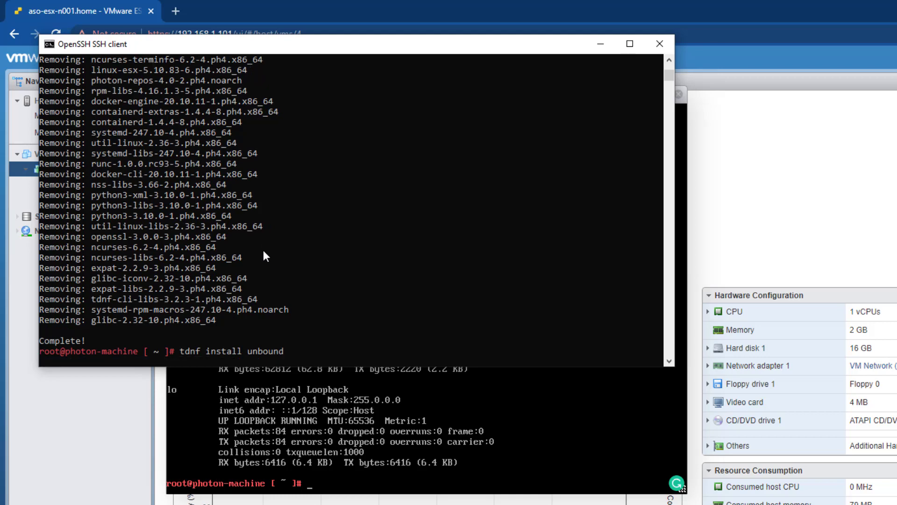
type("y")
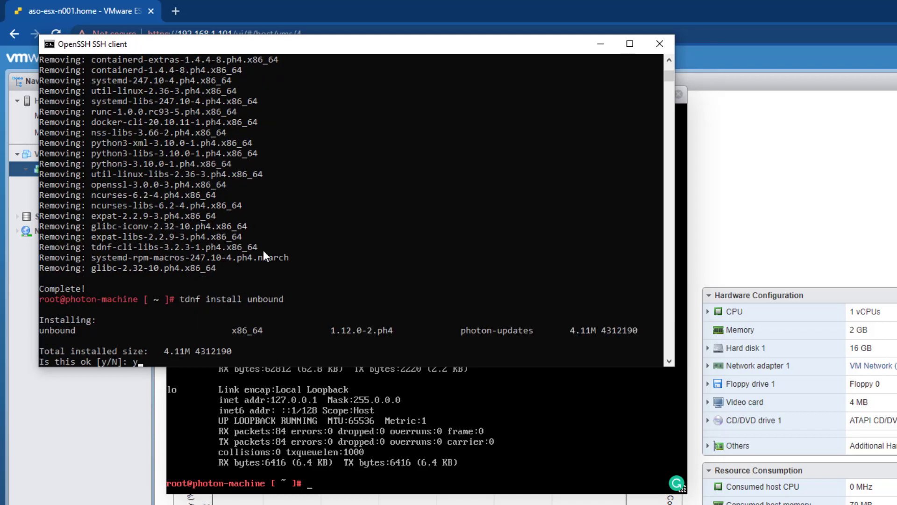
key("Return")
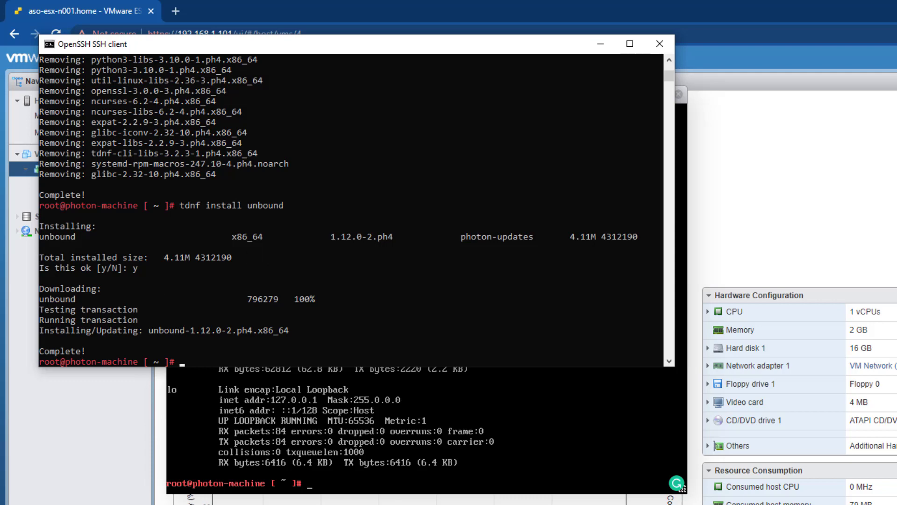
key("alt+Tab")
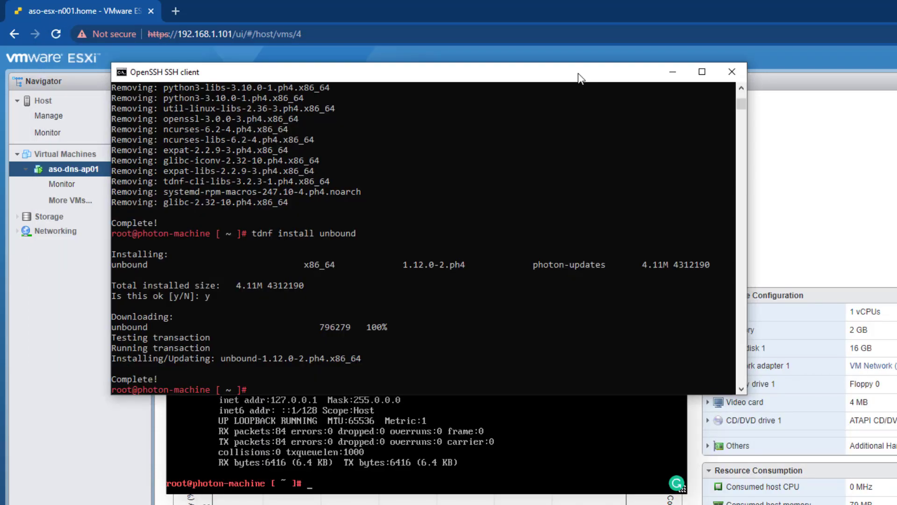
Open /etc/unbound/unbound.conf in vi in the SSH session
left_click(679, 95)
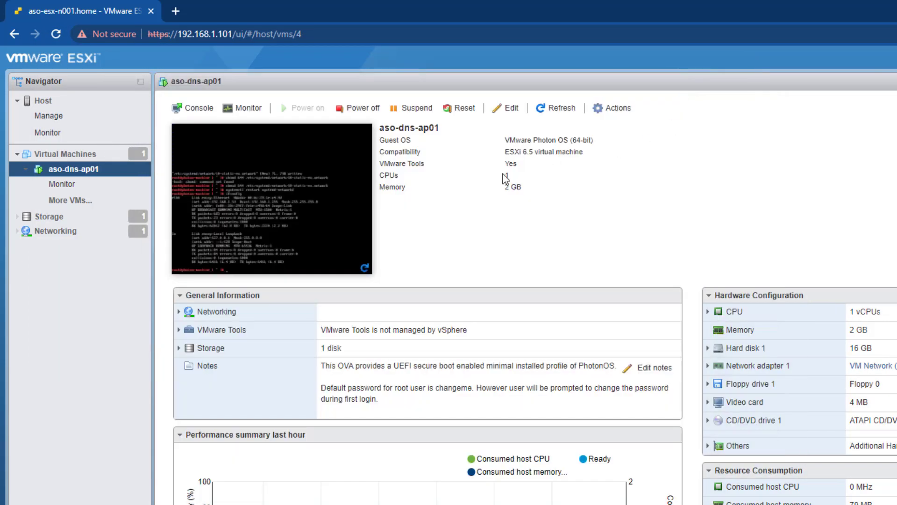
key("alt+Tab")
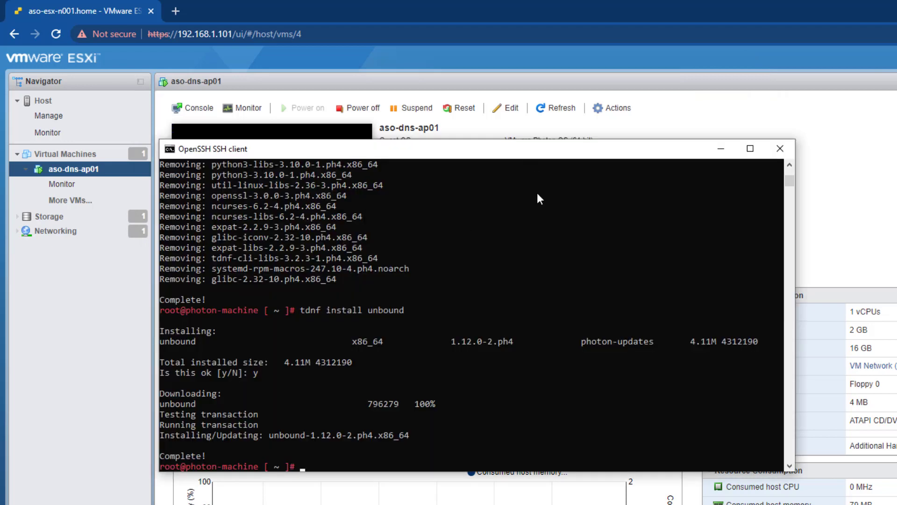
left_click_drag(569, 154, 603, 121)
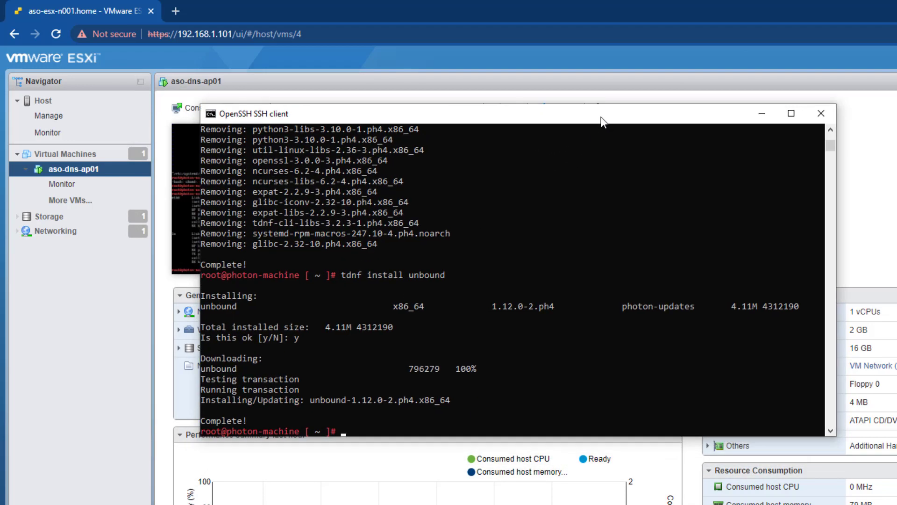
type("vi /etc/unbound/unbound.conf")
key("Return")
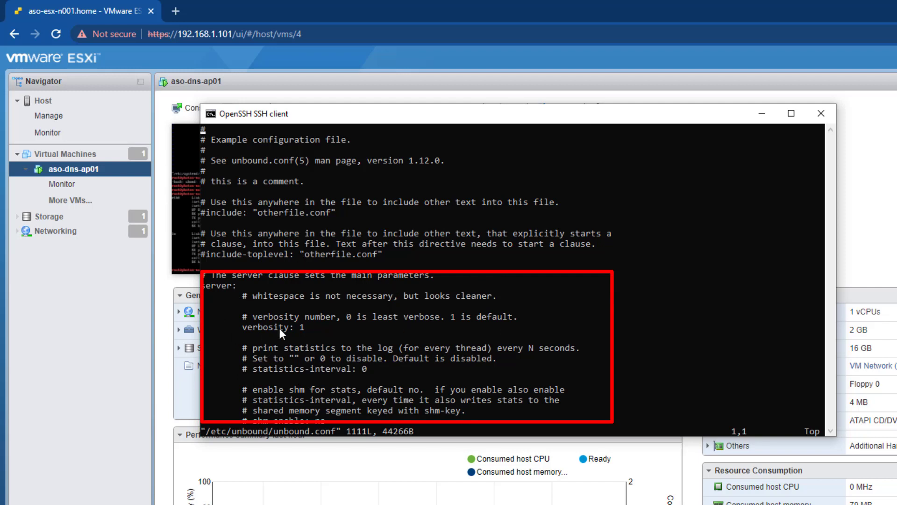
Comment out 'verbosity: 1' with # and add blank lines under server:
key("Down")
key("Down")
key("Down")
key("Down")
key("Down")
key("Down")
key("Down")
key("Down")
key("Down")
key("Down")
key("Down")
key("Down")
key("Down")
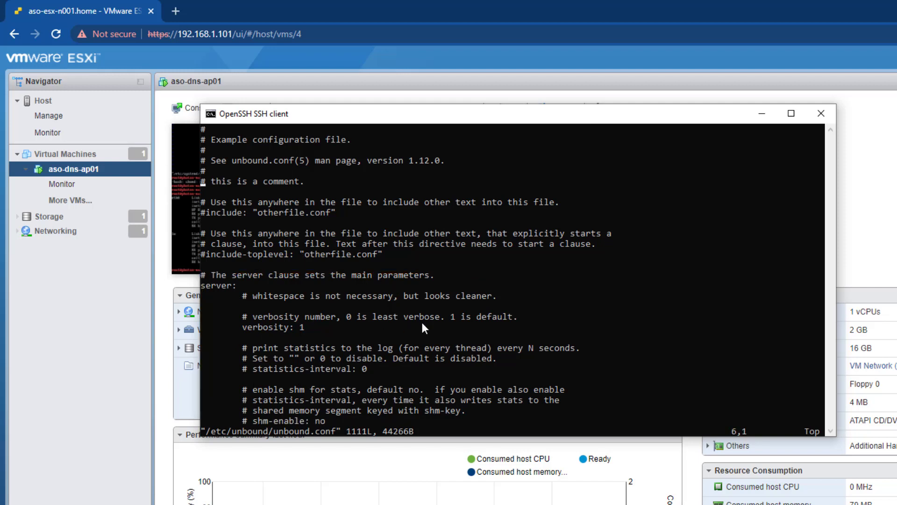
key("Down")
key("Down")
key("i")
key("Right")
key("Right")
key("Right")
key("Right")
key("Right")
key("Right")
key("Right")
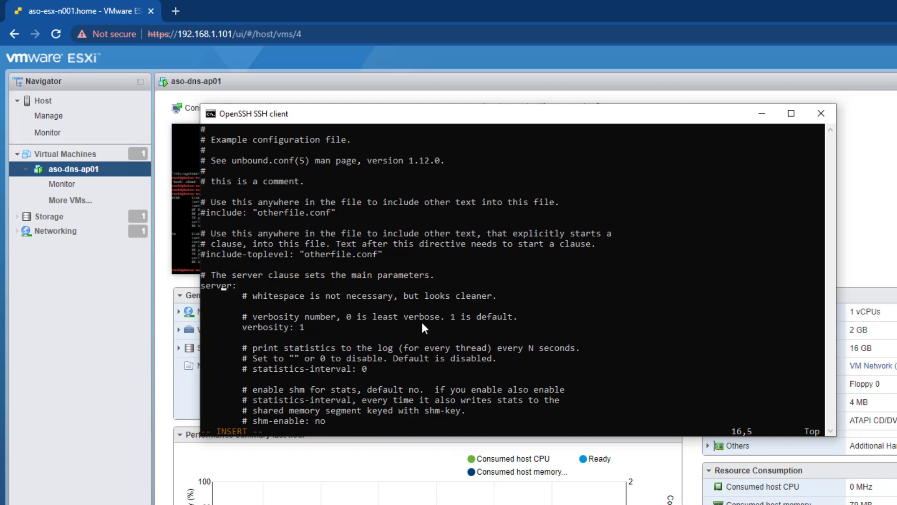
key("Down")
key("Down")
key("Down")
key("Down")
key("Up")
key("Up")
key("Down")
key("Down")
type("#")
key("Up")
key("Up")
key("Return")
key("Return")
key("Return")
key("Return")
key("Up")
key("Up")
key("Up")
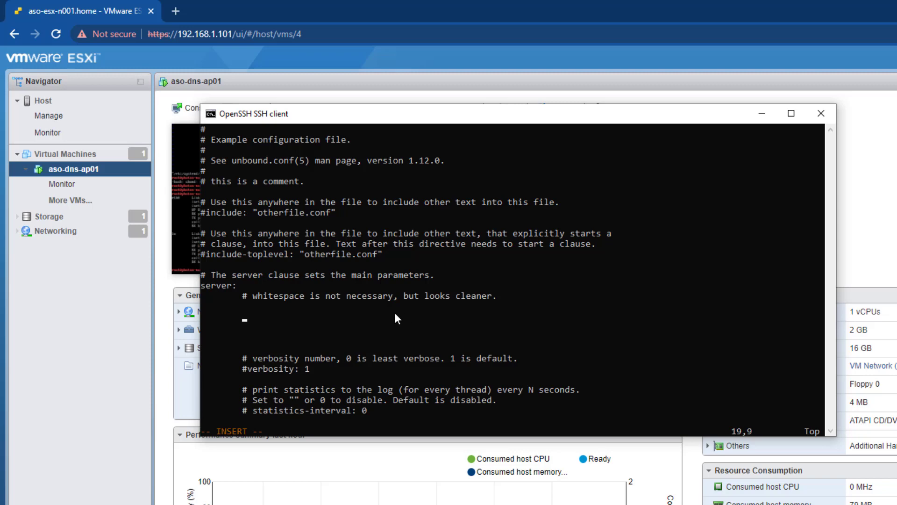
Copy the server and forward-zone settings from the Notepad notes into unbound.conf
key("alt+Tab")
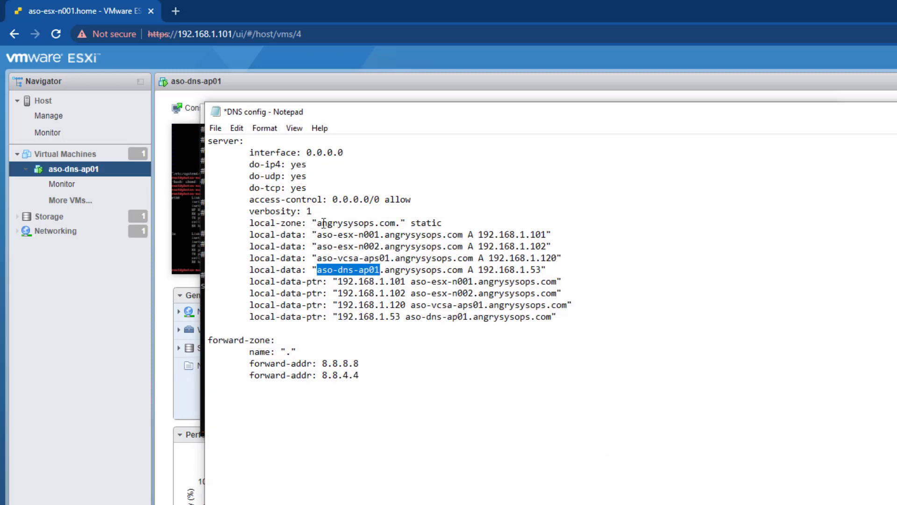
left_click_drag(249, 152, 401, 372)
key("super+c")
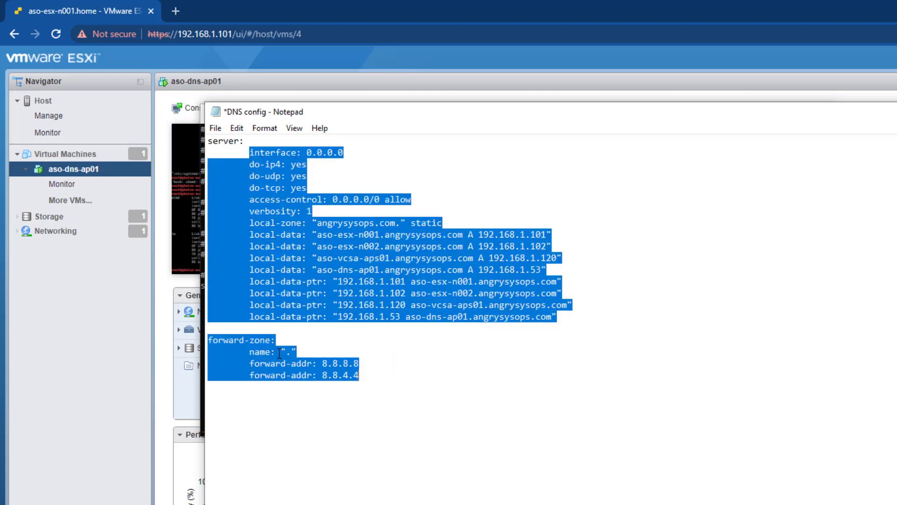
key("alt+Tab")
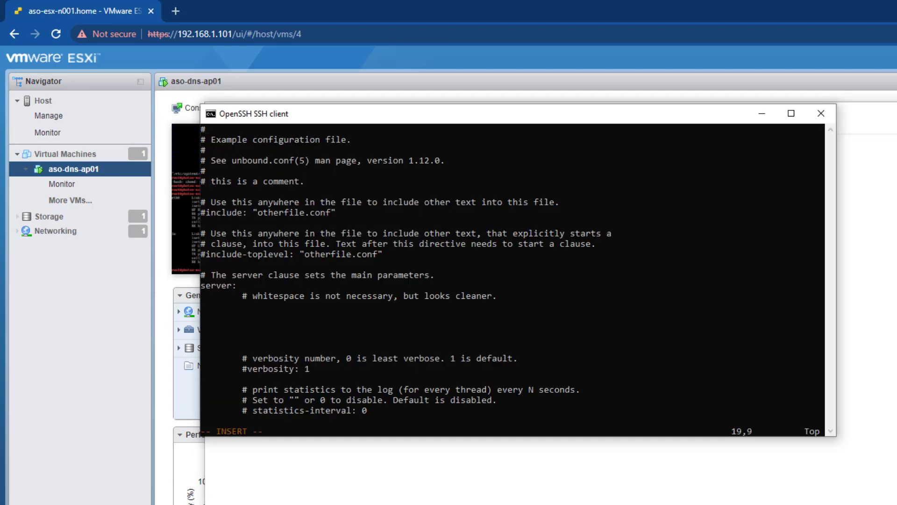
right_click(263, 318)
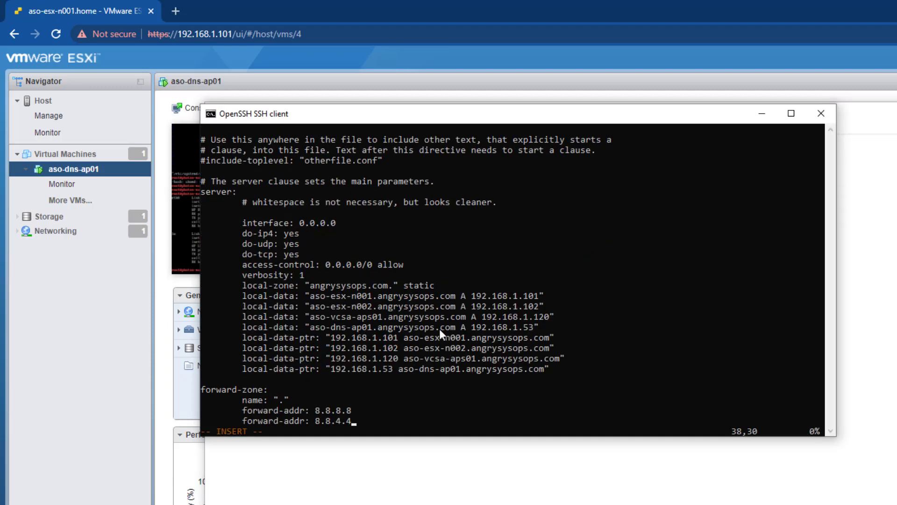
Save unbound.conf and exit vi with :wq
key("Escape")
type(":wq")
key("Return")
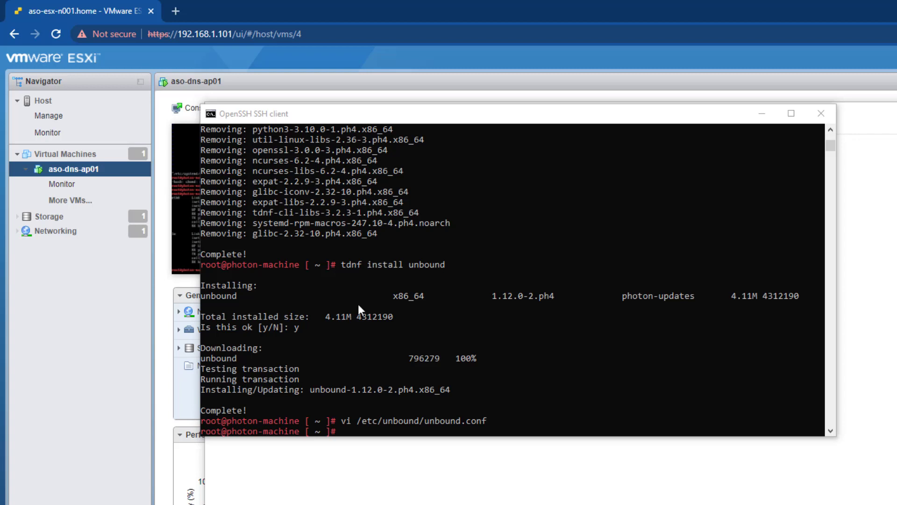
Validate the config with unbound-checkconf, then enter 'vi /etc/systemd/resolved.conf'
left_click(539, 390)
type("unbound-checkconf")
key("Return")
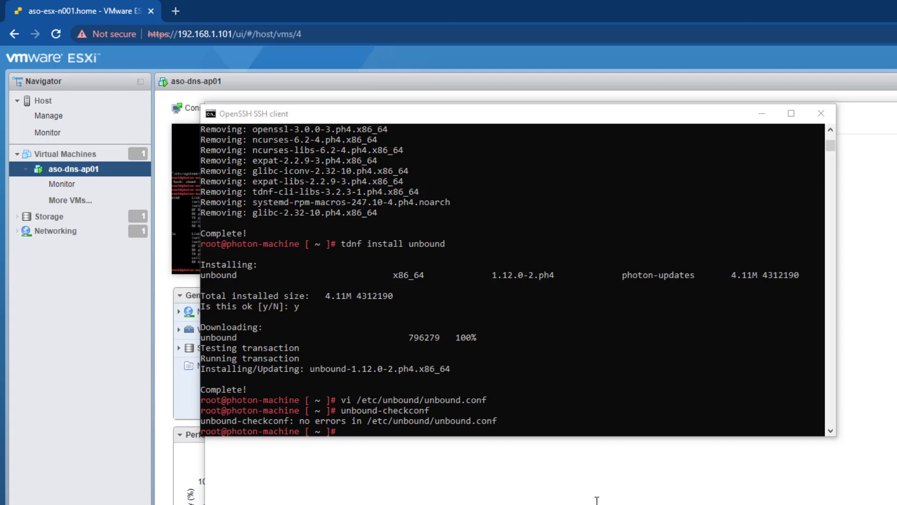
left_click(514, 432)
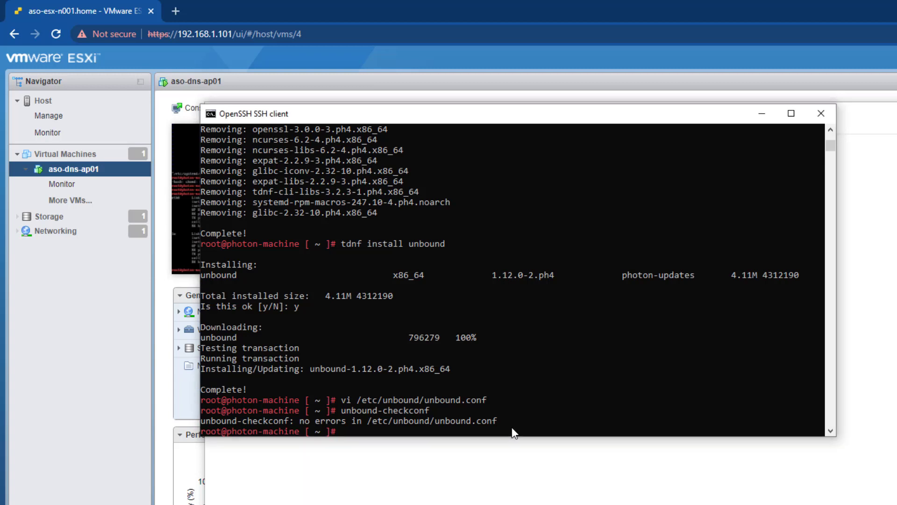
type("vi /etc/systemd/resolved.conf")
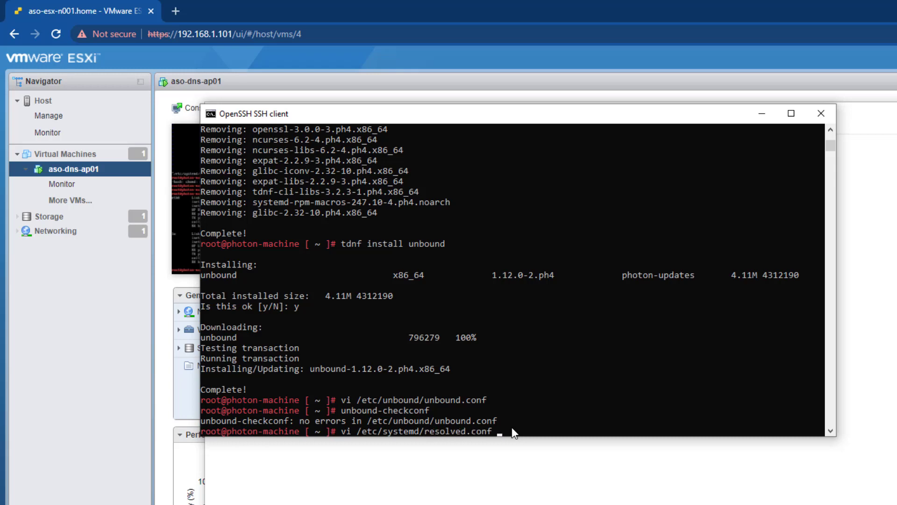
Open resolved.conf and delete the commented example lines under [Resolve]
key("Return")
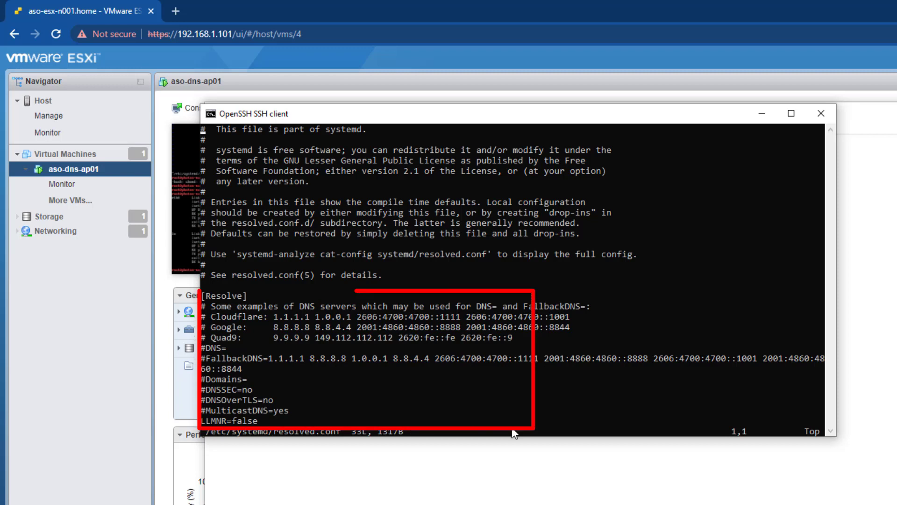
key("Down")
key("Down")
key("Down")
key("Down")
key("Down")
key("Down")
key("Down")
key("Down")
key("Down")
key("Down")
key("Down")
key("Down")
key("Down")
key("Down")
key("Down")
key("Down")
key("Down")
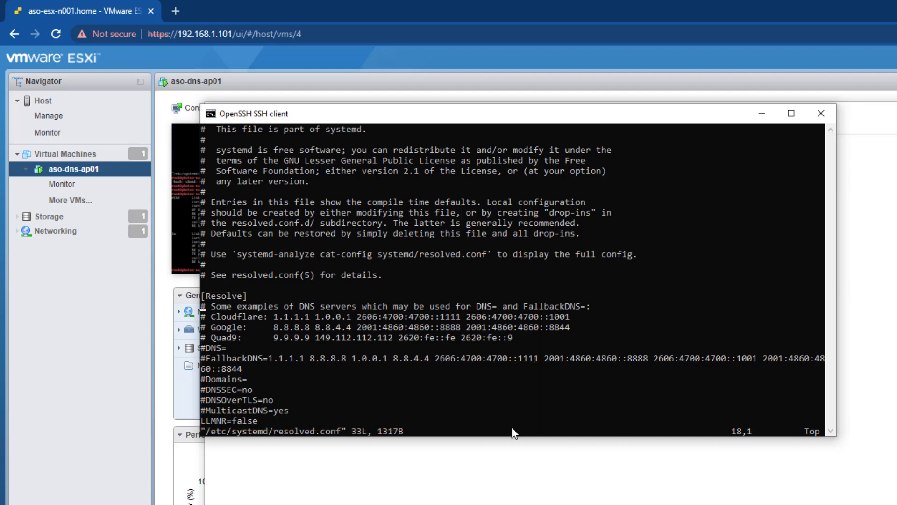
key("d")
key("d")
key("d")
key("d")
key("d")
key("d")
key("d")
key("d")
key("d")
key("d")
key("d")
key("d")
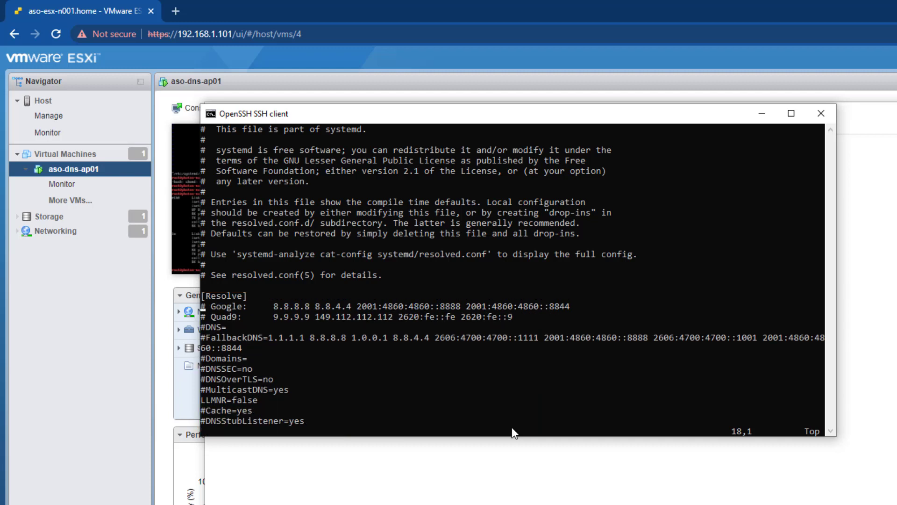
key("d")
key("d")
key("d")
key("d")
key("d")
key("d")
key("d")
key("d")
key("d")
key("d")
key("d")
key("d")
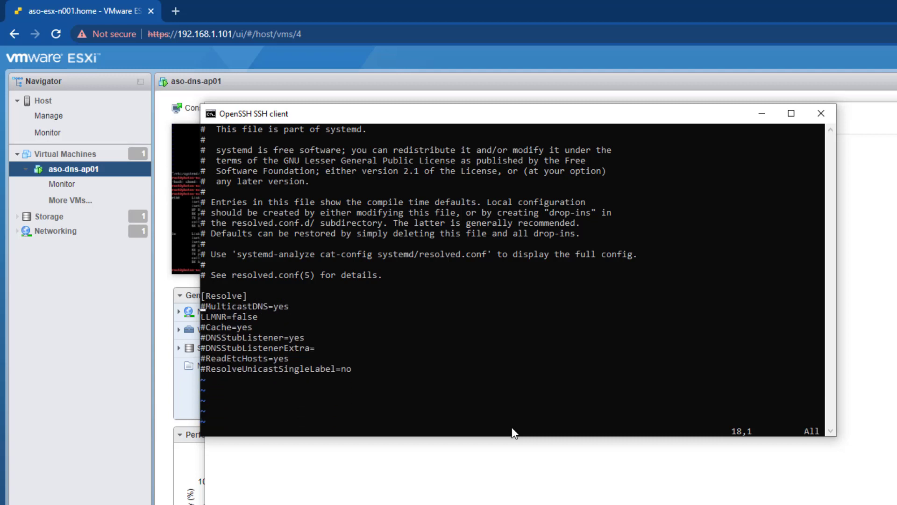
key("d")
key("d")
key("d")
key("d")
key("d")
key("d")
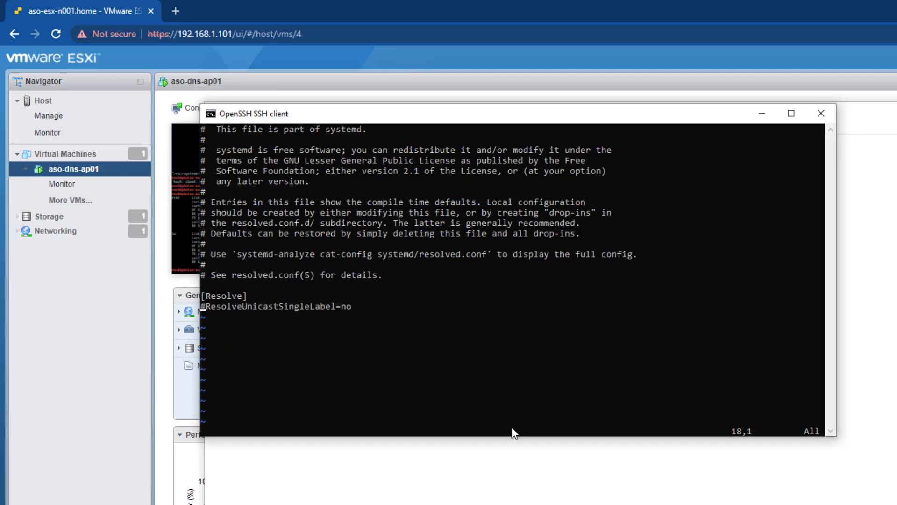
key("d")
key("d")
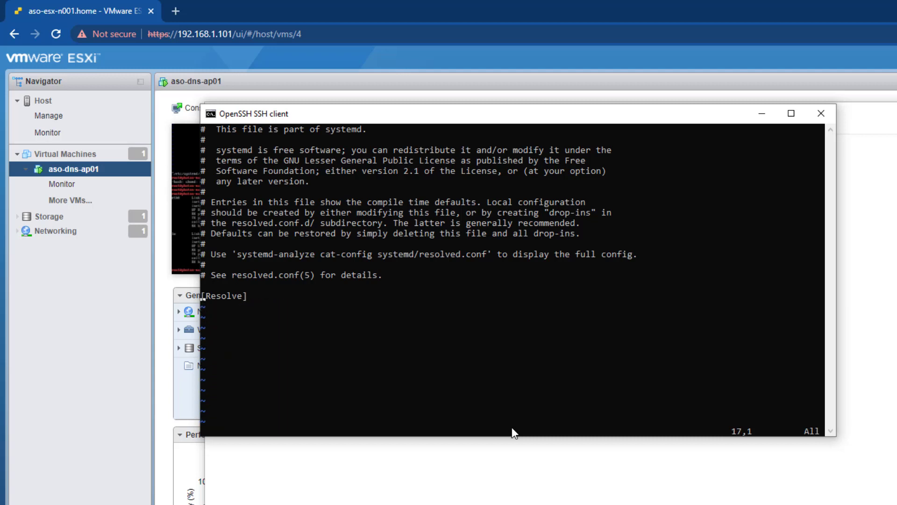
Paste DNS=127.0.0.1, FallbackDNS=1.0.0.1, MulticastDNS=no and DNSStubListener=no below [Resolve]
key("$")
key("i")
key("Right")
key("Return")
right_click(305, 339)
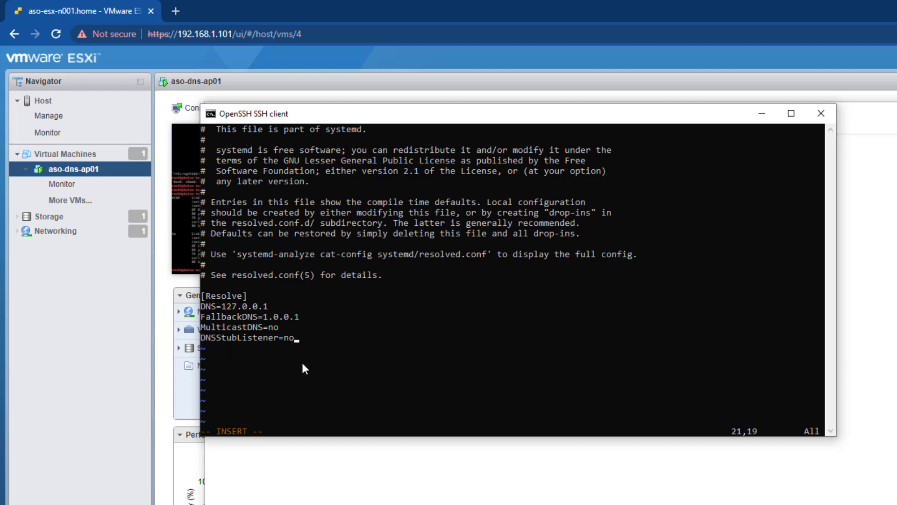
Save resolved.conf and exit vi with :wq
key("Escape")
type(":wq")
key("Return")
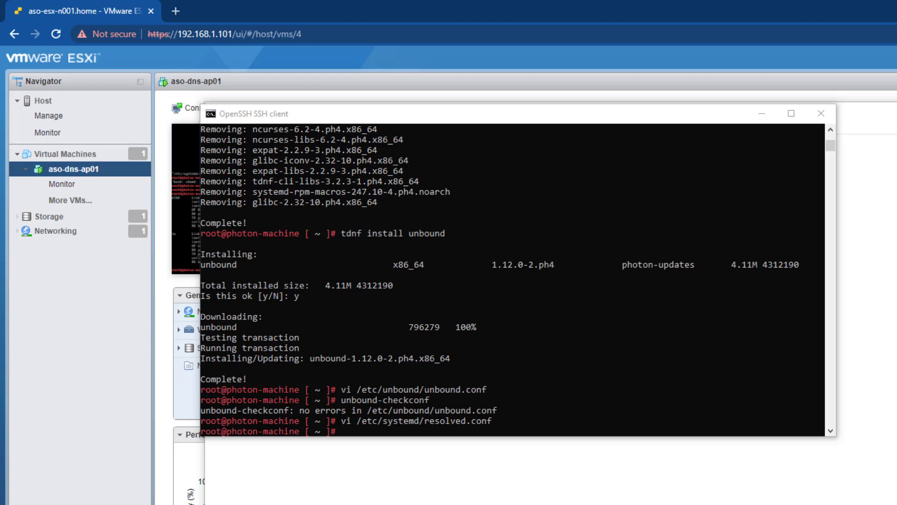
Restart systemd-resolved.service with systemctl restart
left_click(573, 390)
right_click(573, 390)
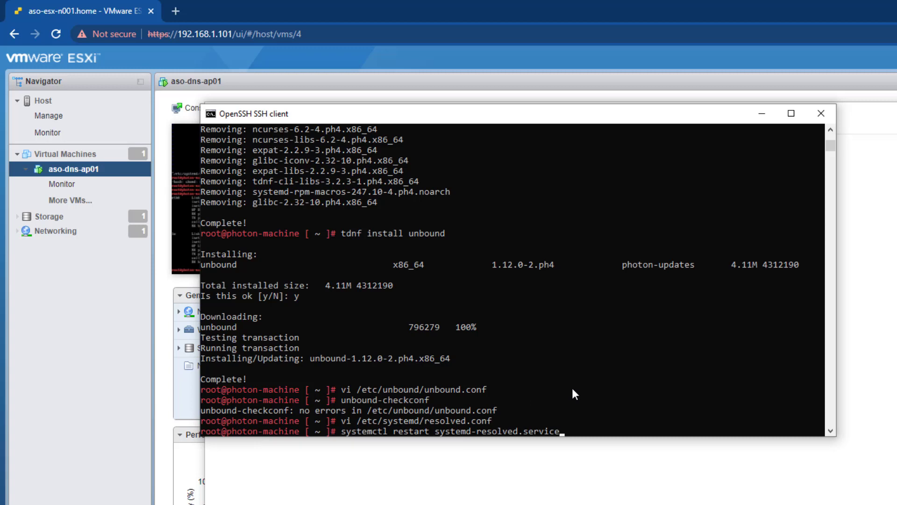
key("Return")
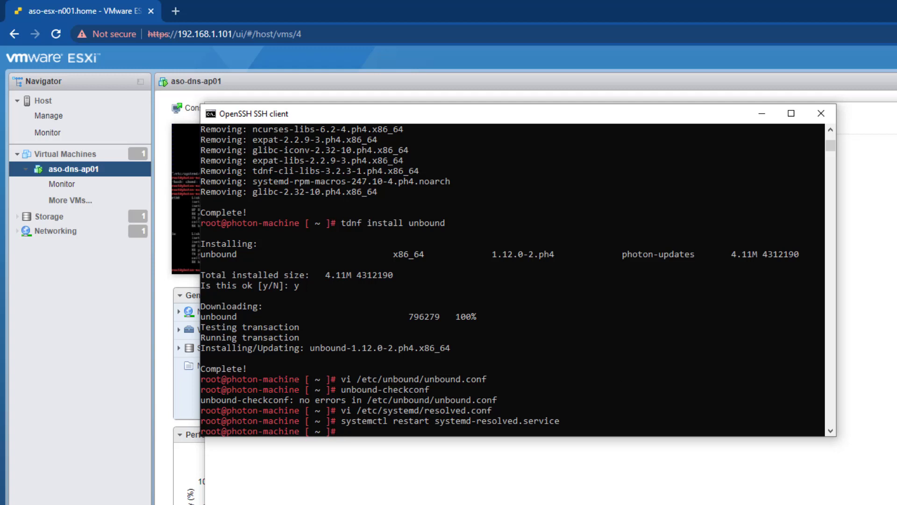
key("super+r")
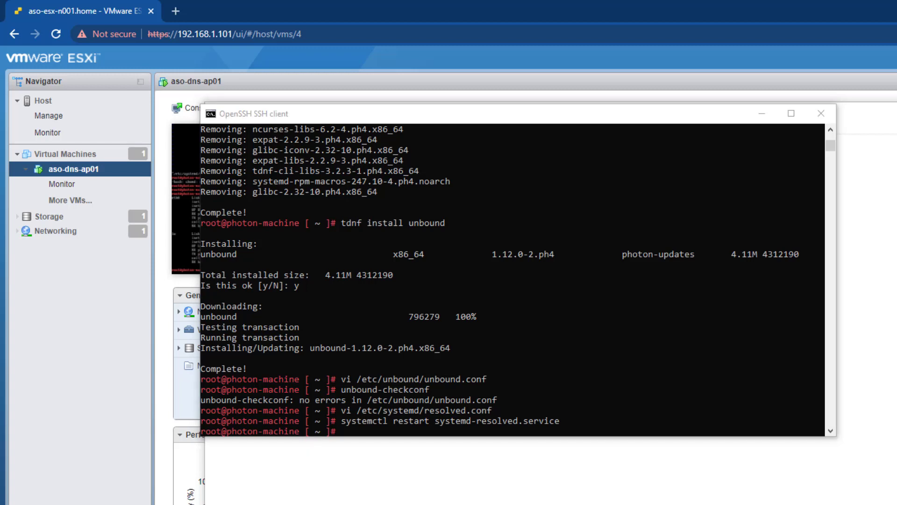
Start unbound.service and enable it to run at boot
left_click(629, 400)
right_click(630, 401)
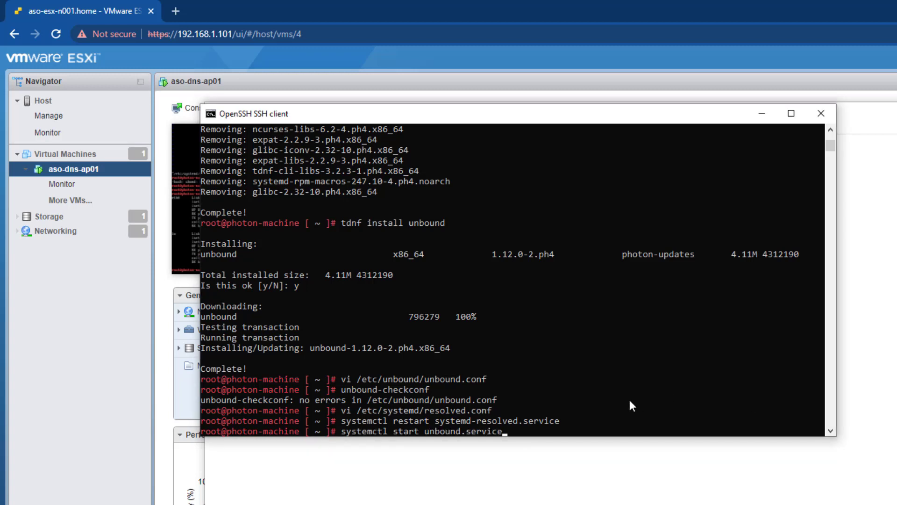
key("Return")
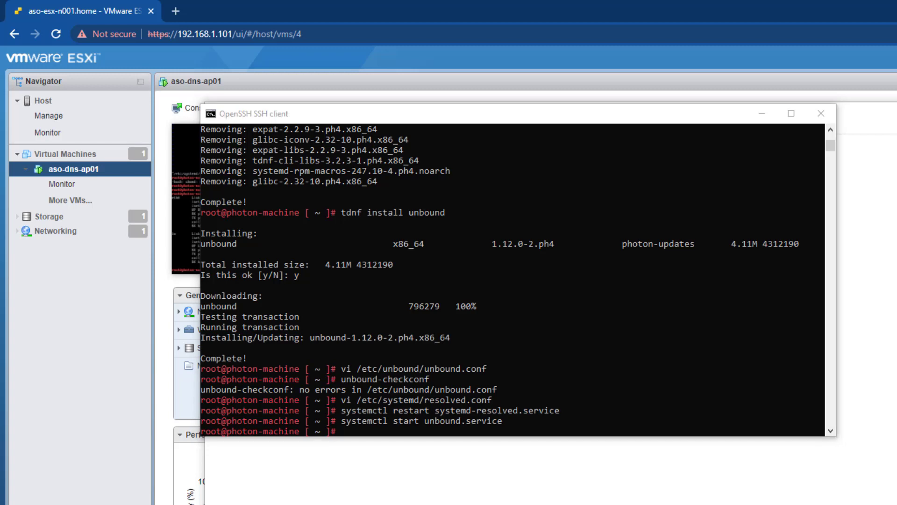
left_click(614, 398)
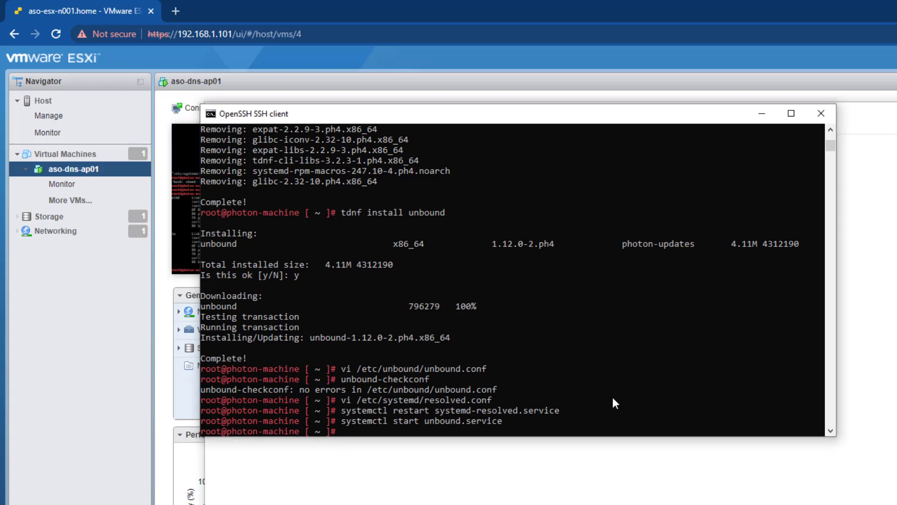
right_click(613, 398)
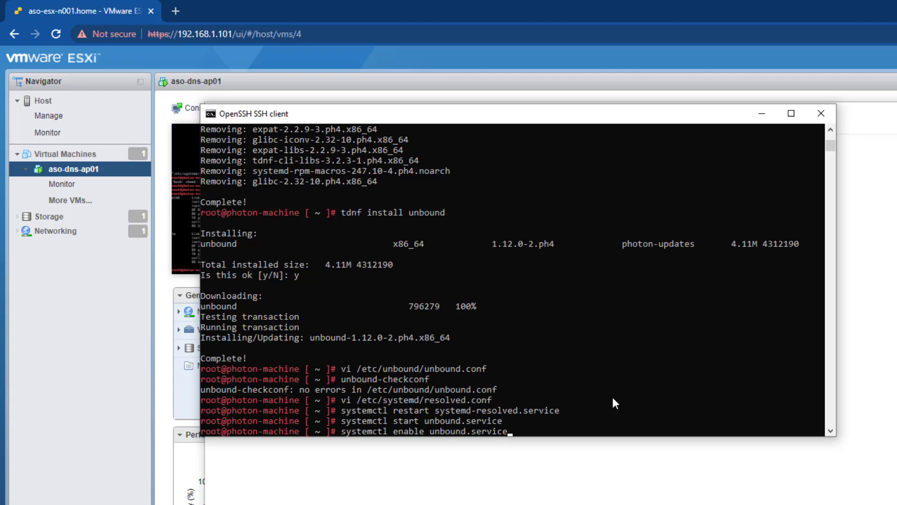
key("Return")
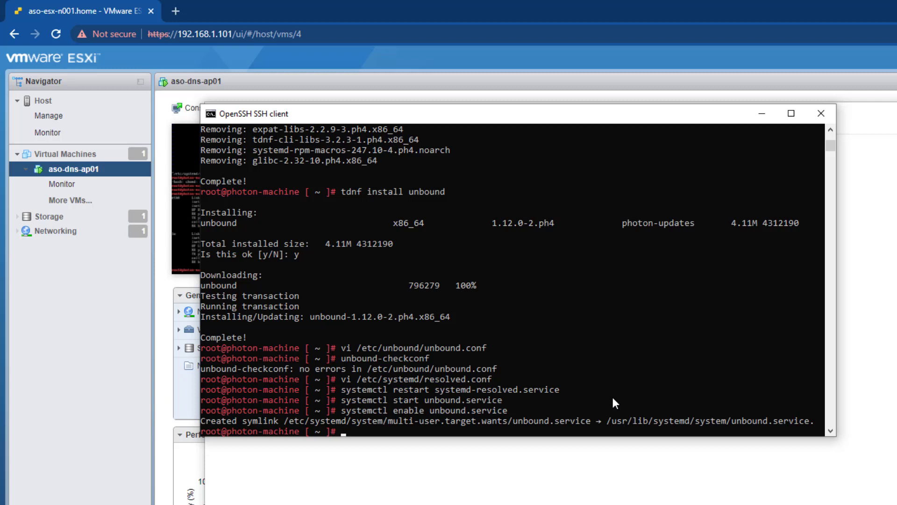
Confirm unbound.service is active (running), then paste the iptables UDP port 53 rule
key("Up")
key("Left")
key("Left")
key("Left")
key("Left")
key("Left")
key("Left")
key("Left")
key("Left")
key("Left")
key("Left")
key("Left")
key("Left")
key("Left")
key("Left")
key("Left")
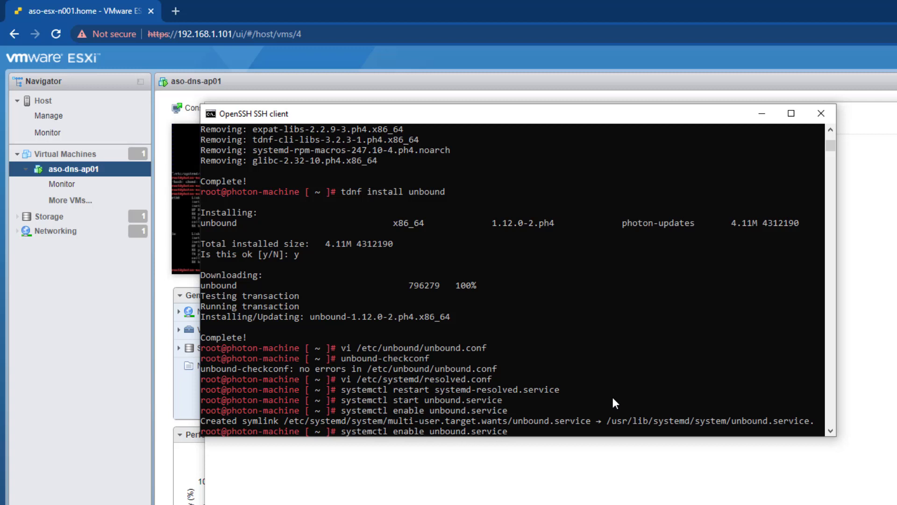
key("BackSpace")
key("BackSpace")
key("BackSpace")
key("BackSpace")
key("BackSpace")
key("BackSpace")
key("BackSpace")
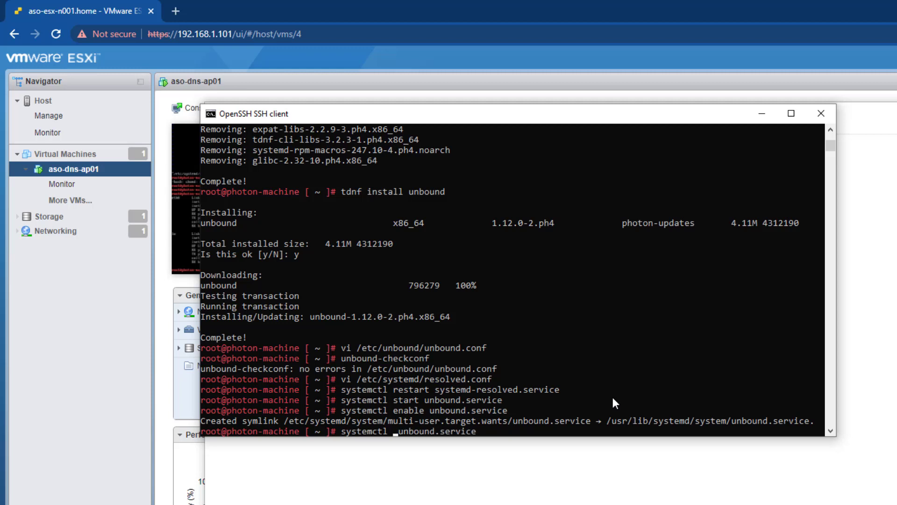
type("ststus")
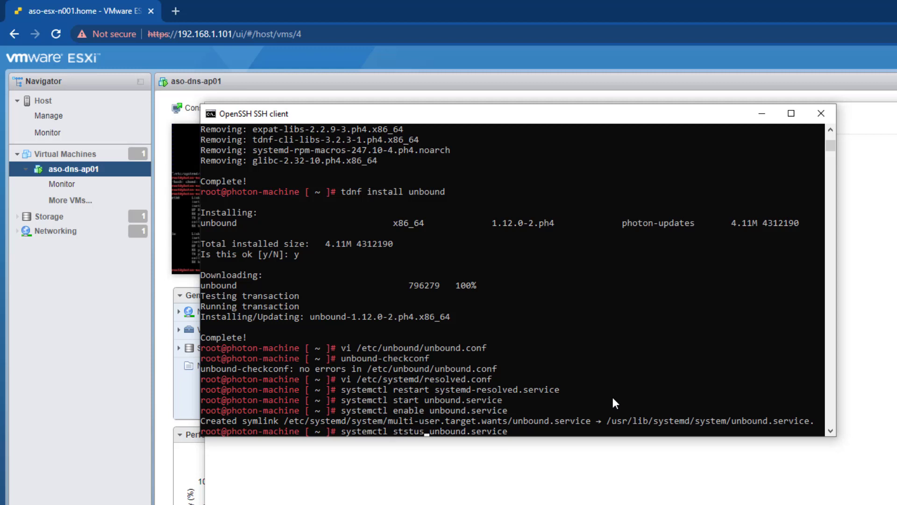
key("Return")
key("Up")
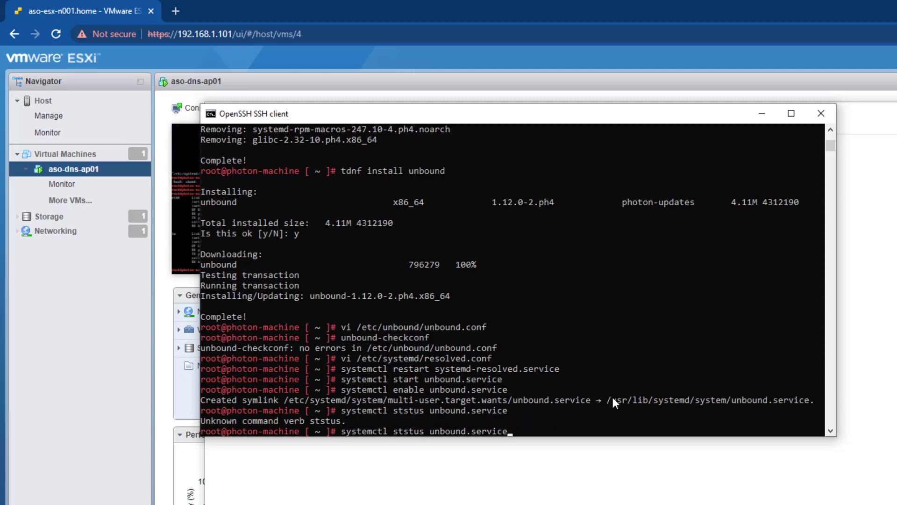
key("Left")
key("Left")
key("Left")
key("Left")
key("Left")
key("Left")
key("Left")
key("Left")
key("Left")
key("Left")
key("Left")
key("Left")
key("Left")
key("Left")
key("Left")
key("Left")
key("Left")
key("Left")
key("Left")
key("BackSpace")
type("a")
key("Return")
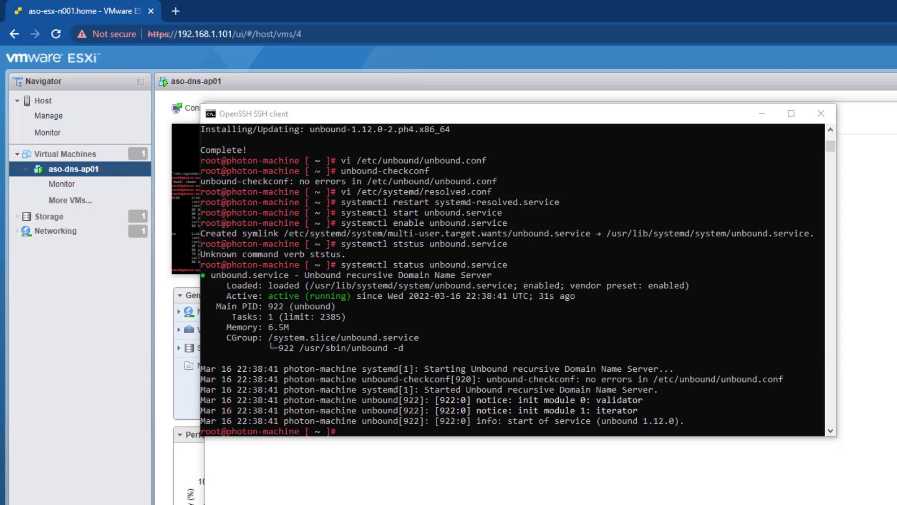
left_click(674, 408)
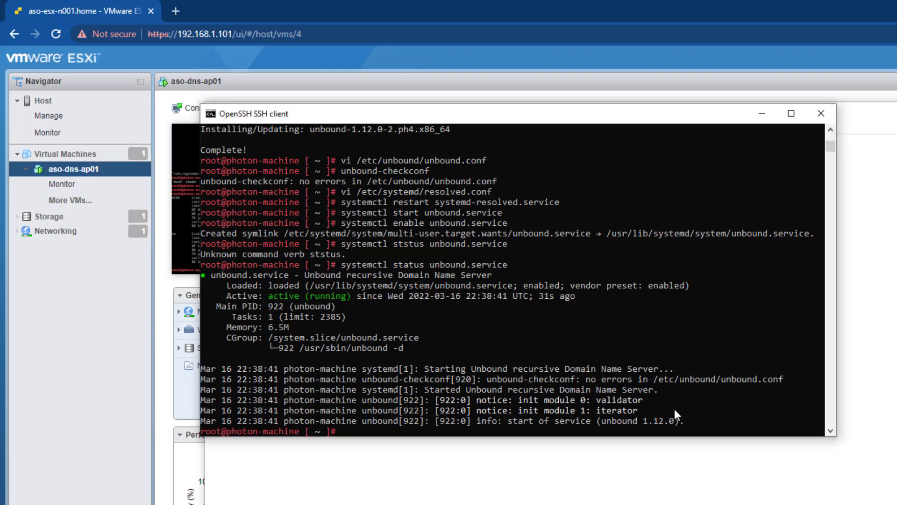
right_click(674, 408)
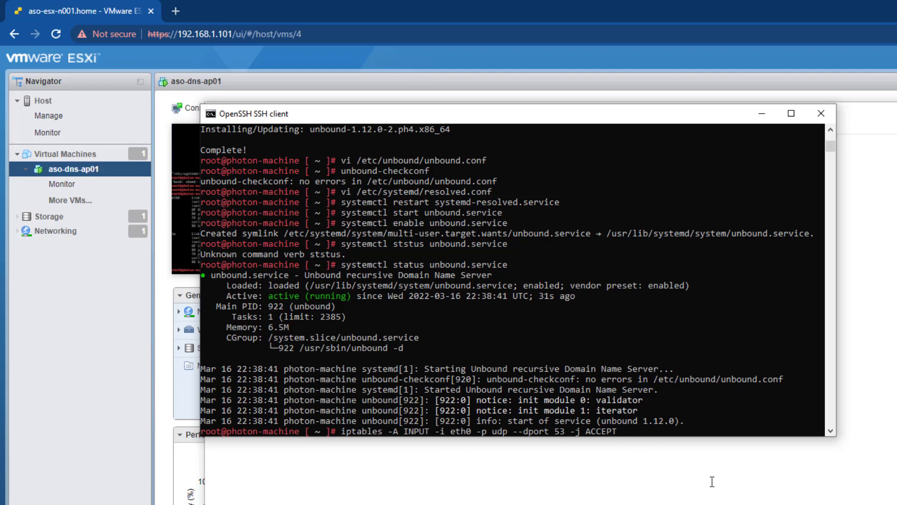
Apply the UDP 53 rule, save it to /etc/systemd/scripts/ip4save, and reboot
key("Return")
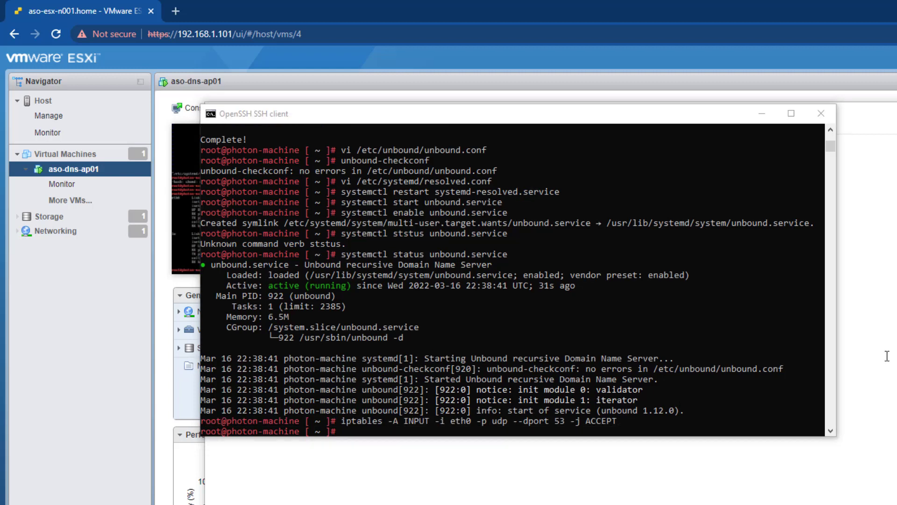
right_click(637, 427)
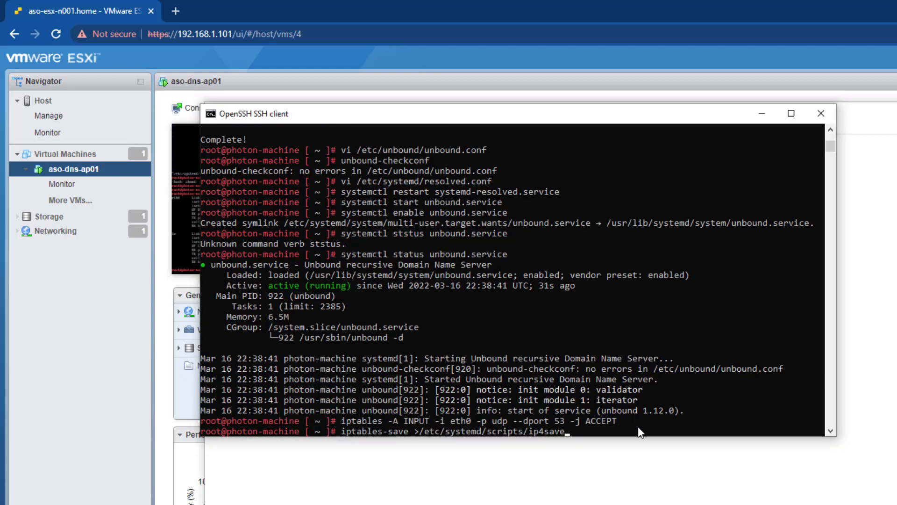
key("Return")
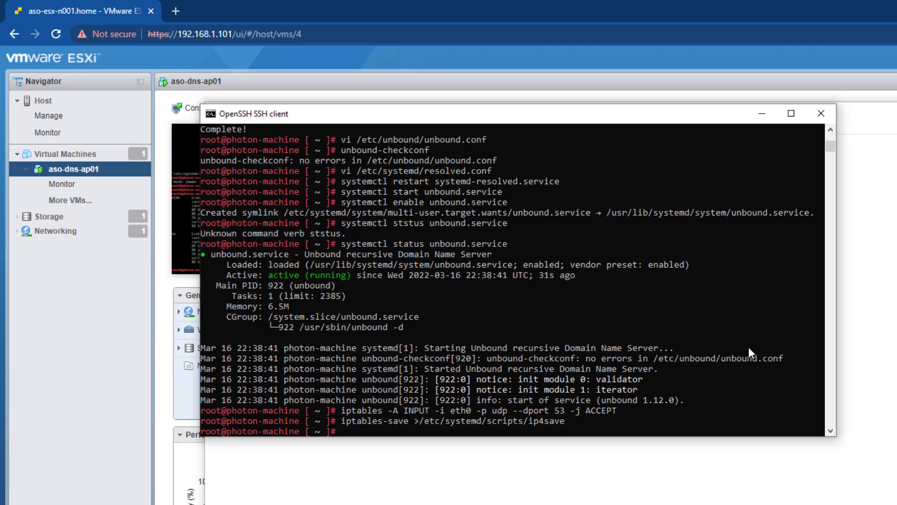
type("reboot")
key("Return")
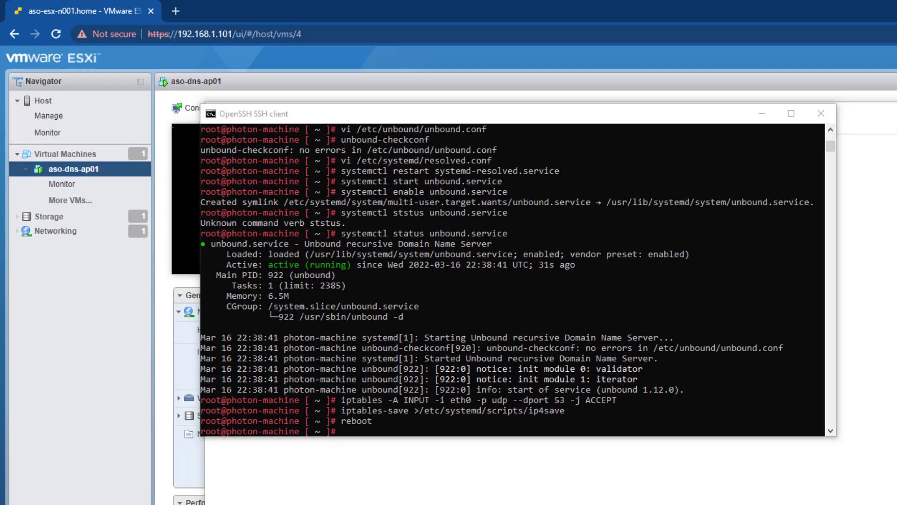
Watch aso-dns-ap01 reboot to the Photon login prompt in its console, then focus Command Prompt
left_click(763, 114)
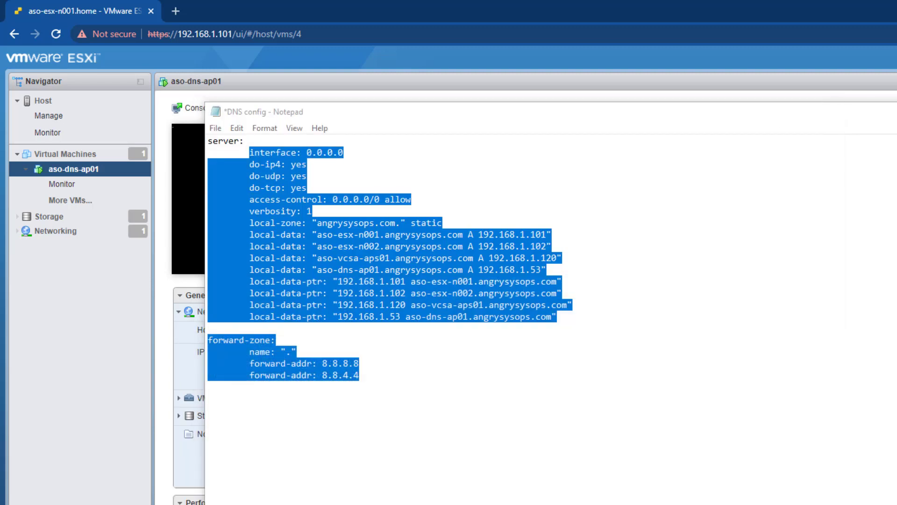
key("alt+Tab")
left_click(291, 215)
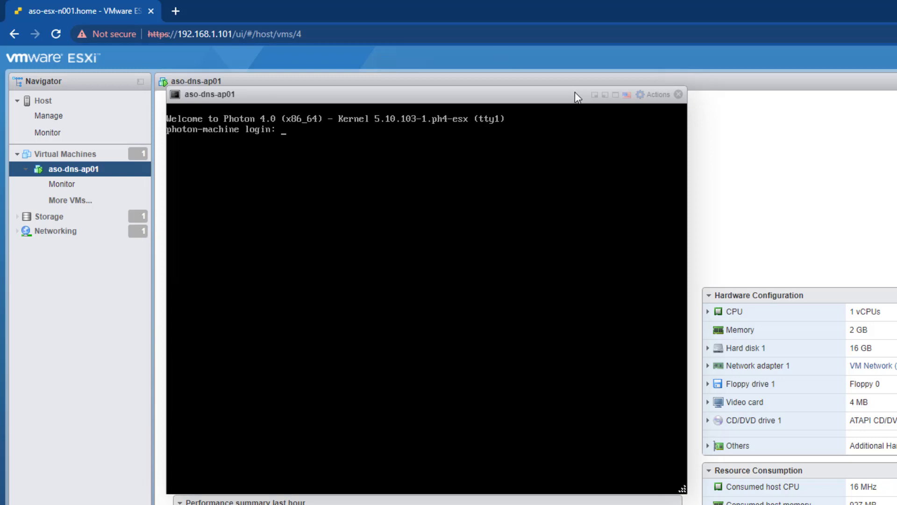
left_click_drag(575, 91, 896, 130)
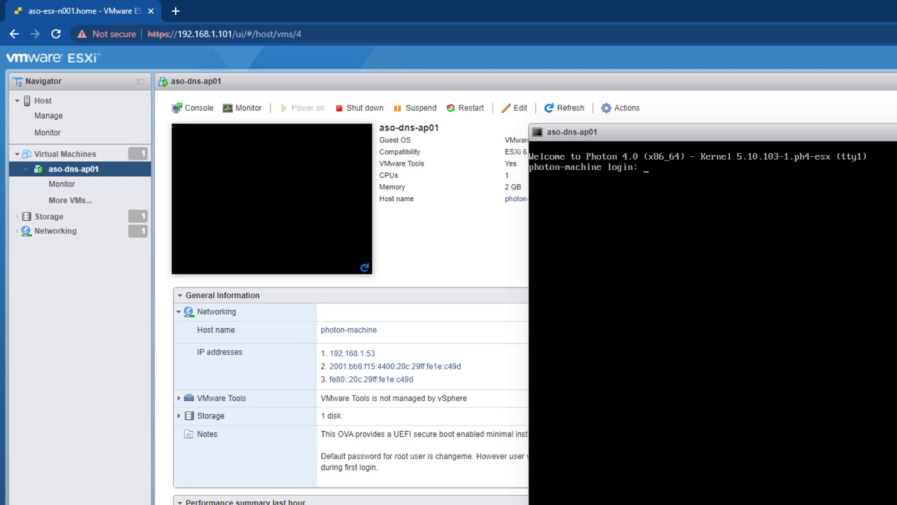
left_click_drag(868, 136, 486, 85)
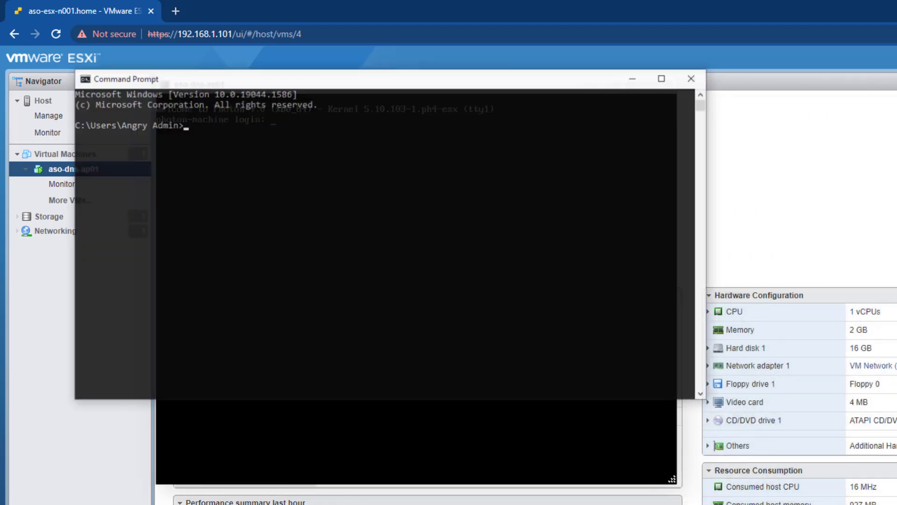
left_click(404, 326)
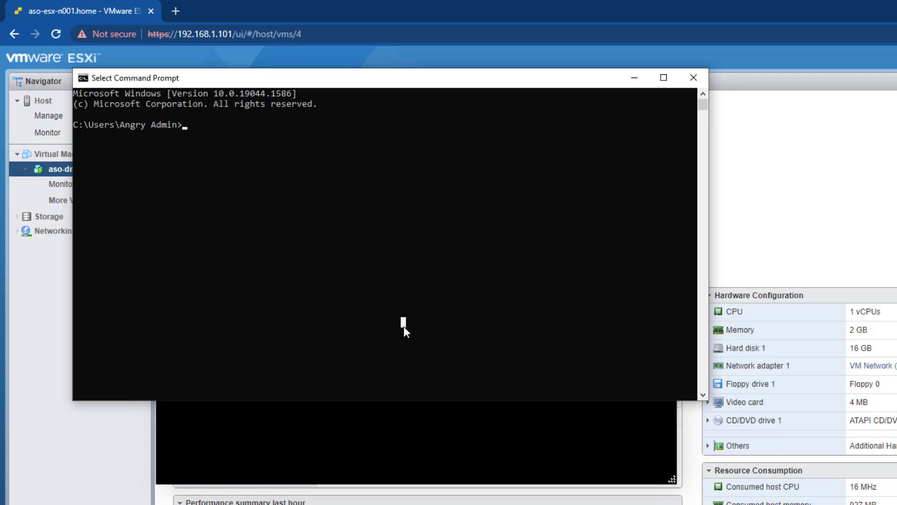
Run nslookup 192.168.1.101 against the DNS server 192.168.1.53
type("nsloojku")
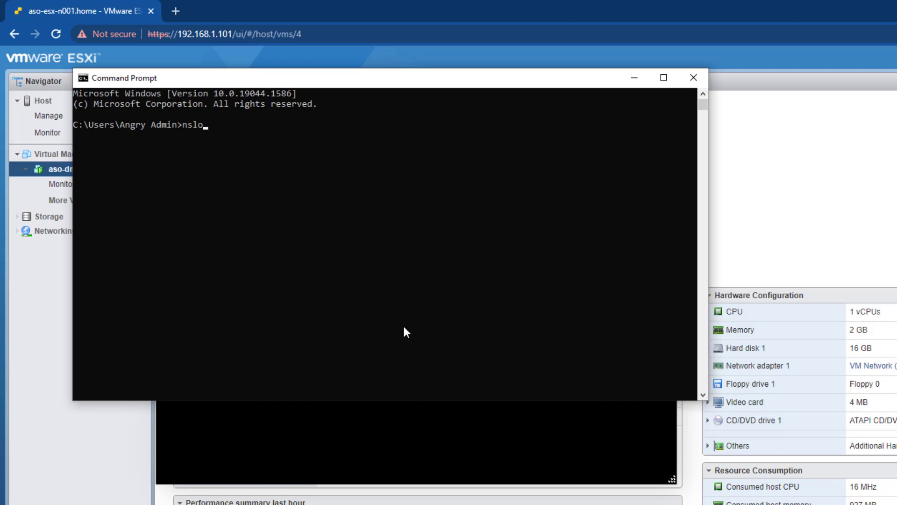
key("BackSpace")
key("BackSpace")
key("BackSpace")
type("kup 192.168.1.101 192.16")
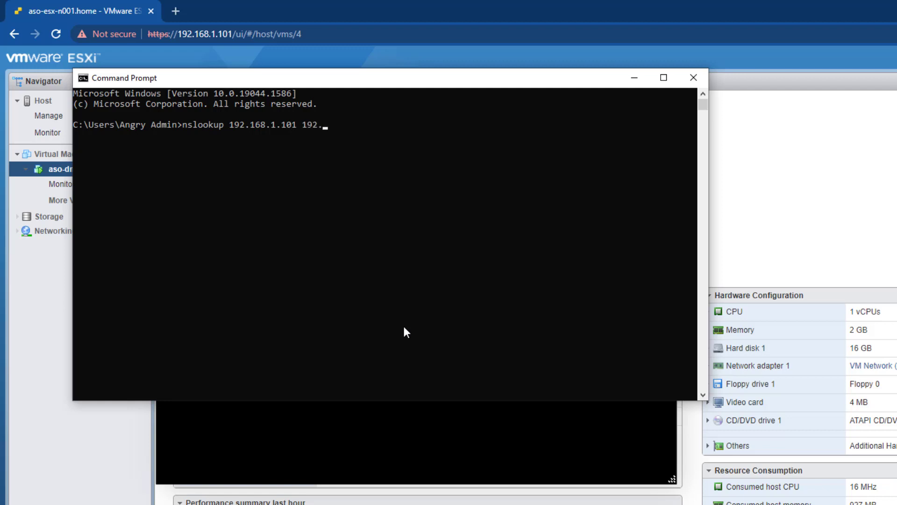
type("8.1.53")
key("Return")
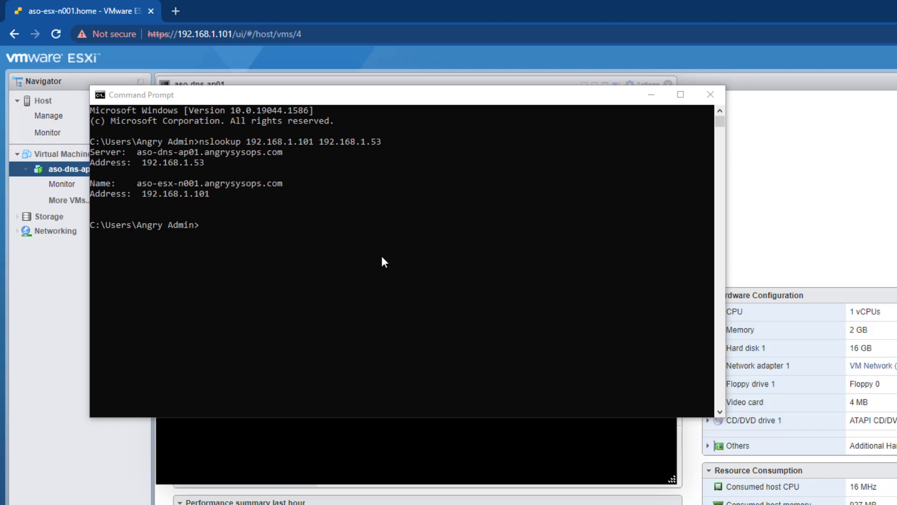
In interactive nslookup with server 192.168.1.53, resolve 192.168.1.102 to aso-esx-n002.angrysysops.com
left_click(373, 248)
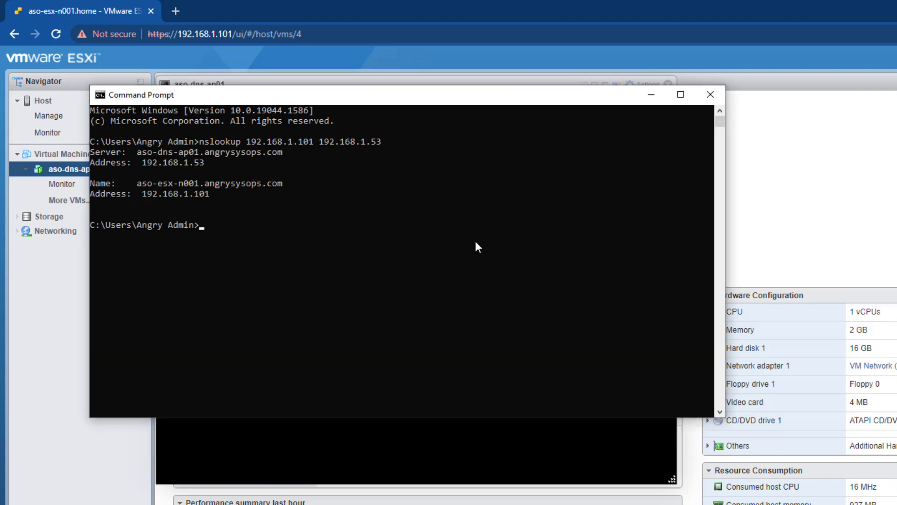
type("nslookup")
key("Return")
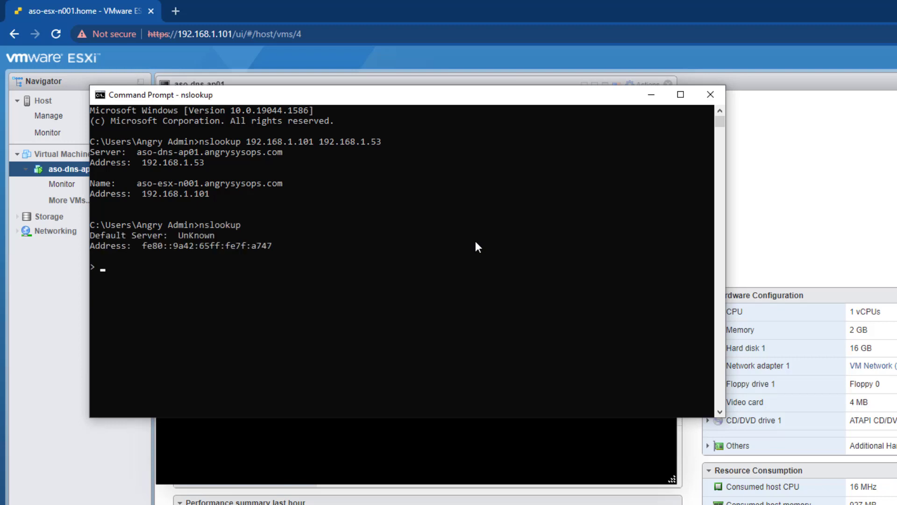
type("server 192.168.1.53")
key("Return")
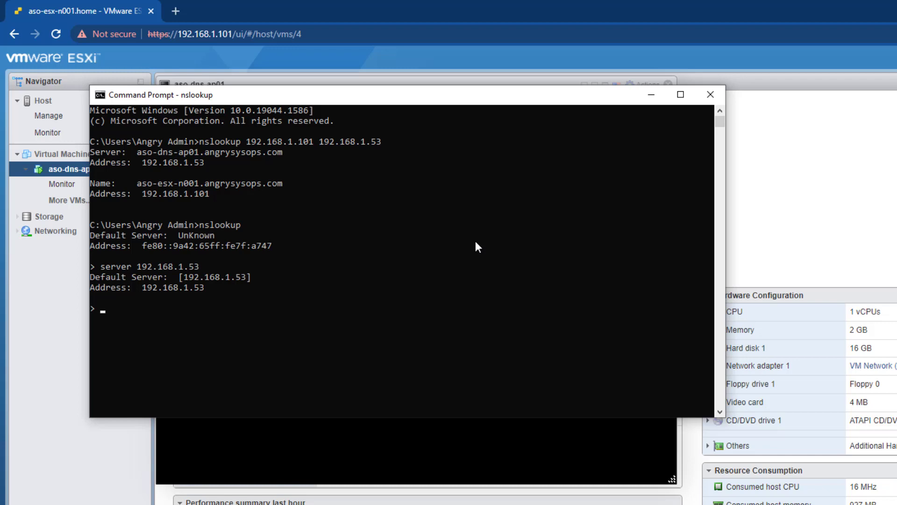
type("192.168.1.102")
key("Return")
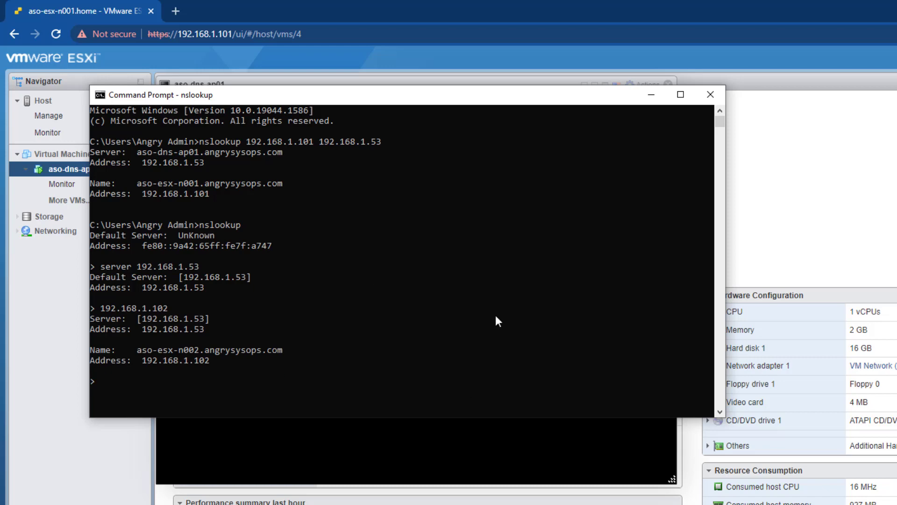
Copy the vCenter hostname aso-vcsa-aps01.angrysysops from the DNS notes in Notepad
key("alt+Tab")
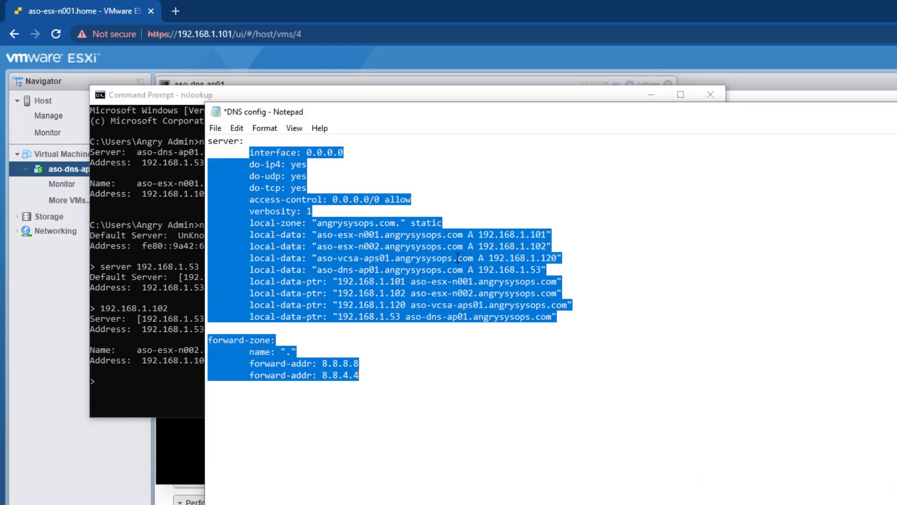
left_click(403, 330)
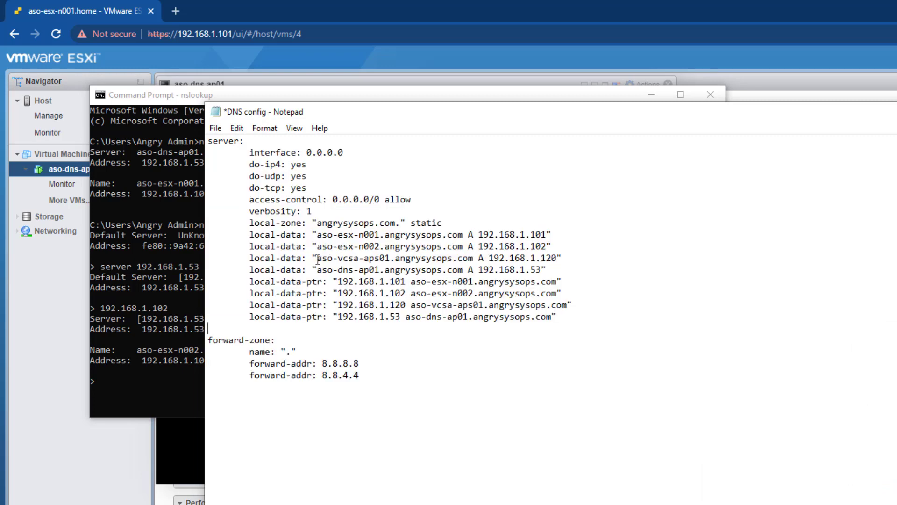
left_click_drag(317, 259, 393, 259)
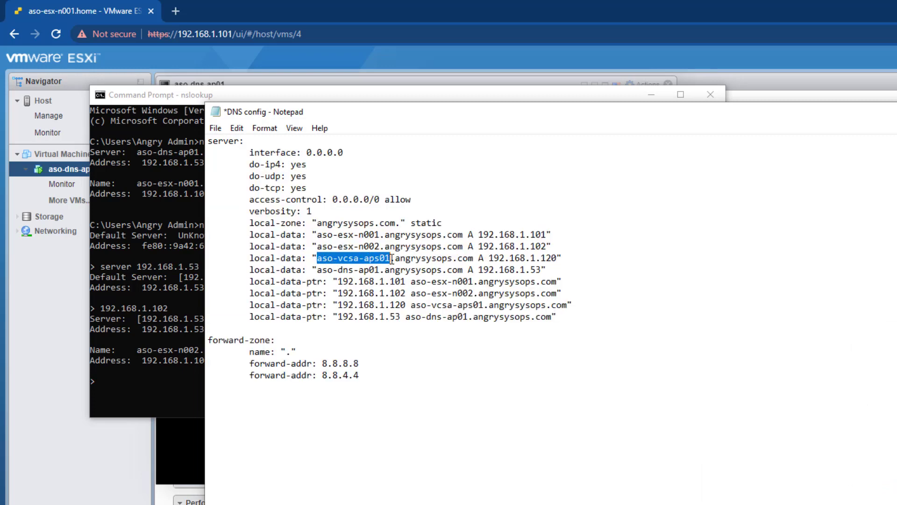
left_click(452, 256)
left_click_drag(453, 257, 318, 258)
key("super+c")
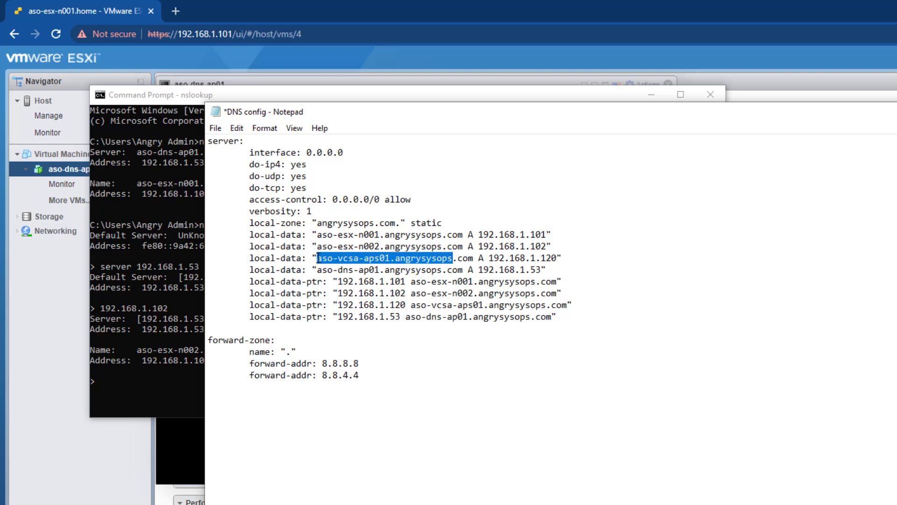
key("alt+Tab")
Look up the pasted hostname with nslookup, then rerun it as aso-vcsa-aps01.angrysysops.com
right_click(270, 384)
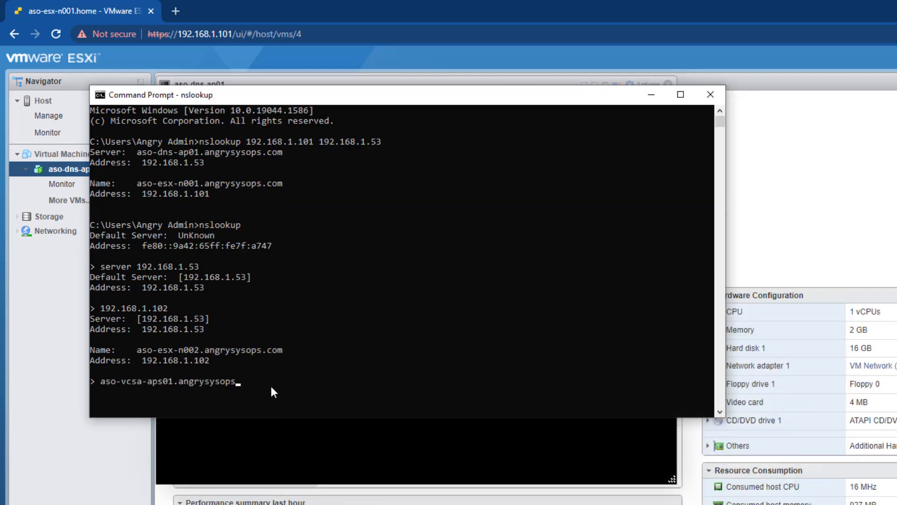
key("Return")
key("Up")
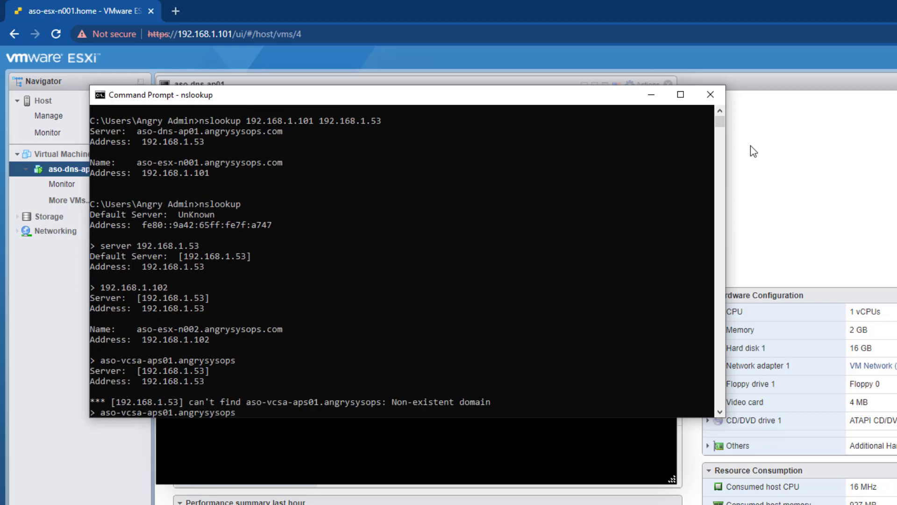
type(".com")
key("Return")
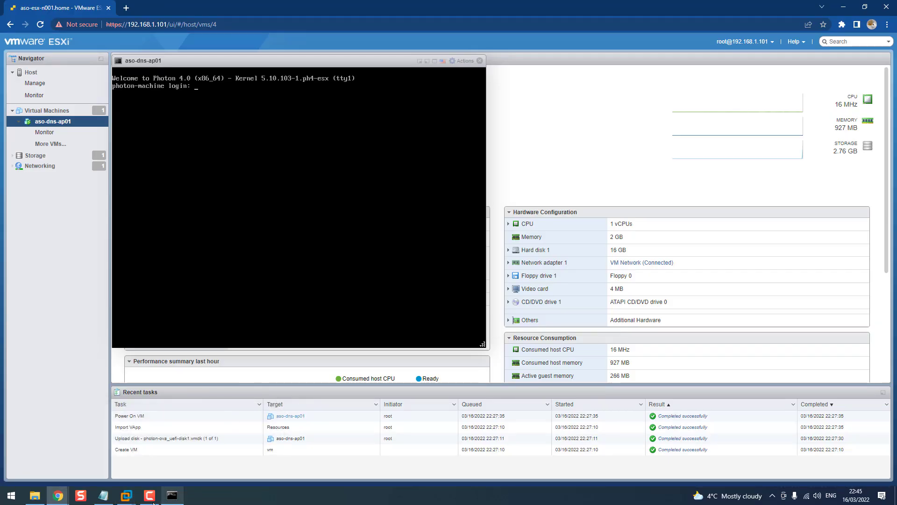
Open the aso-esx-n001 console and log in to ESXi System Customization as root
mouse_move(126, 496)
left_click(126, 439)
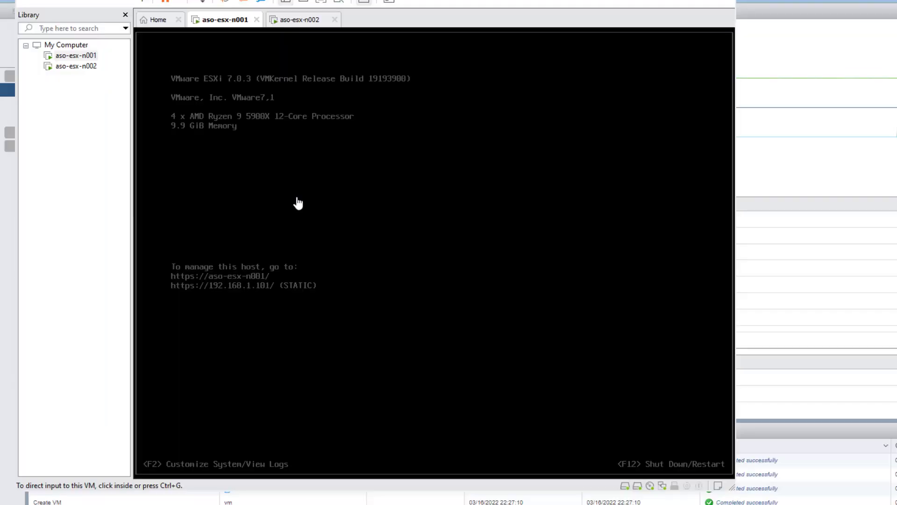
left_click(298, 203)
key("F2")
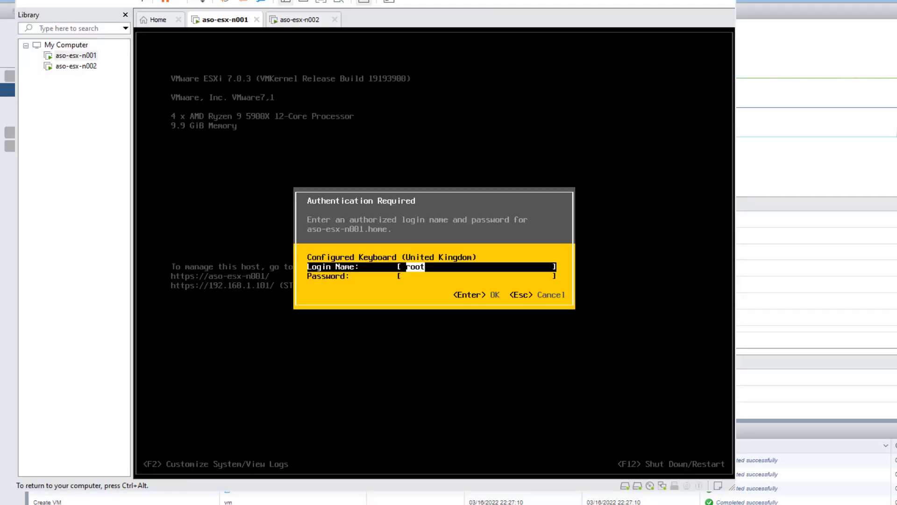
key("Tab")
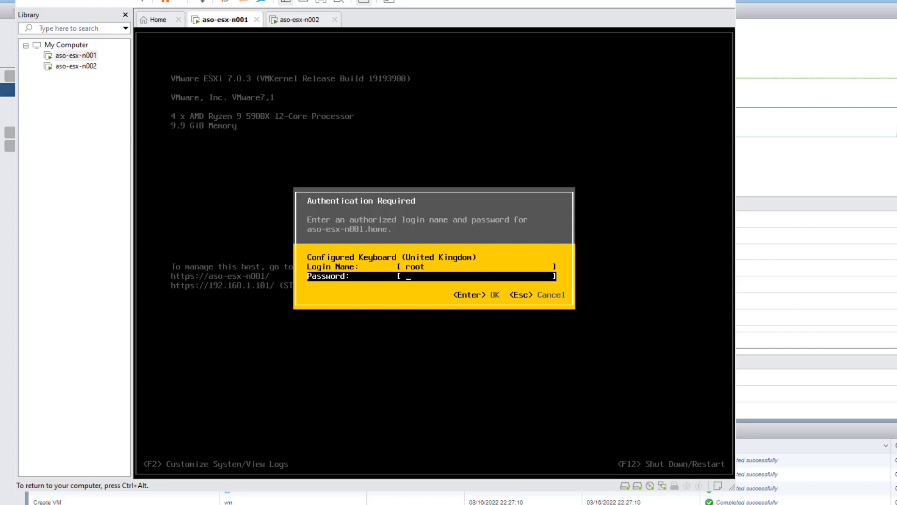
type("********")
key("Return")
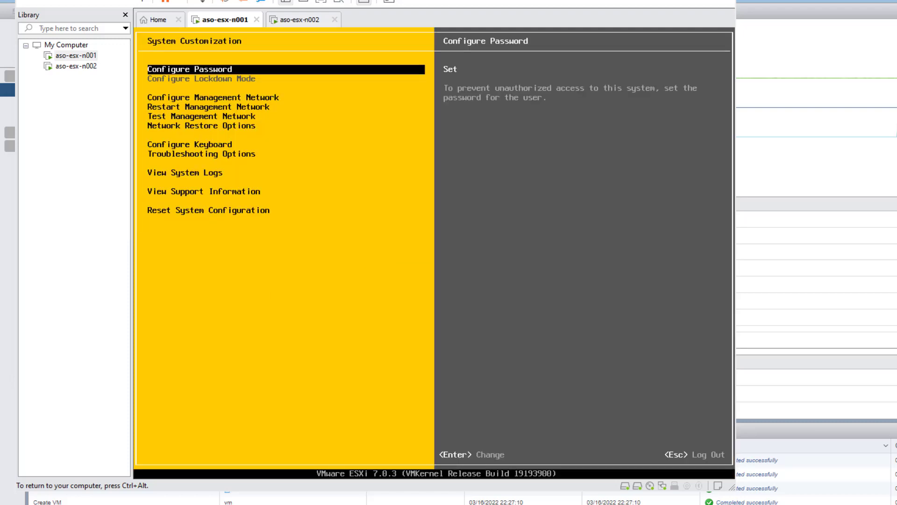
Set aso-esx-n001's primary DNS server to 192.168.1.53
key("Down")
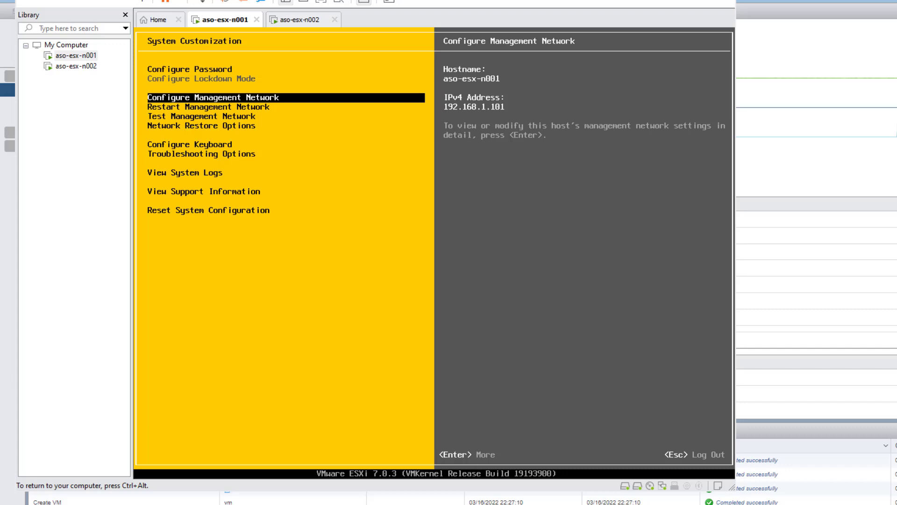
key("Return")
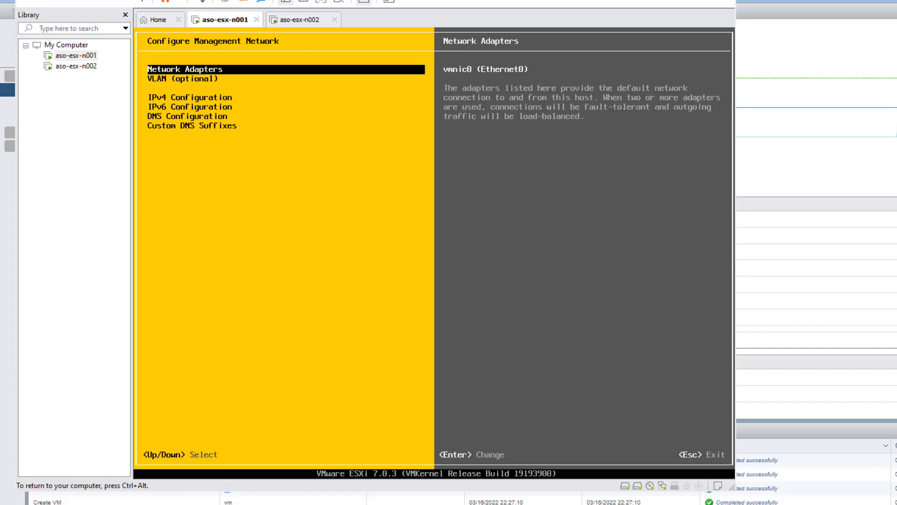
key("Down")
key("Down")
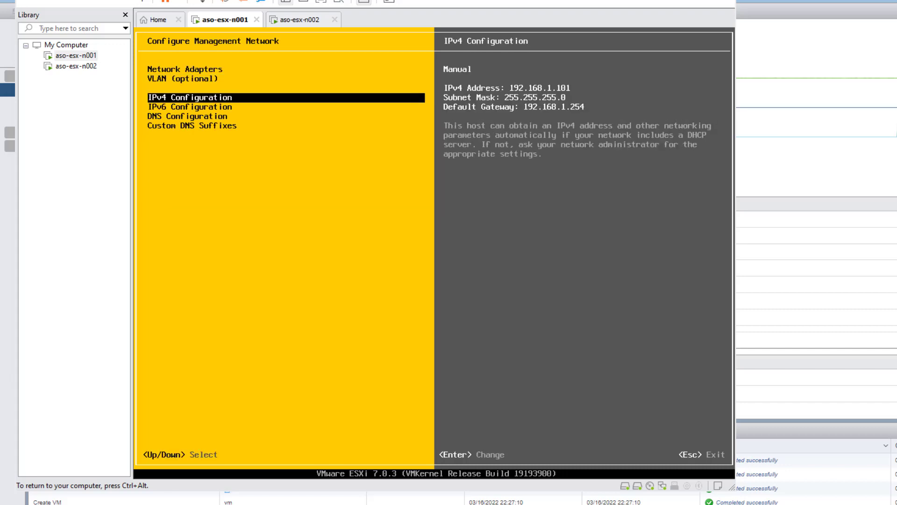
key("Down")
key("Down")
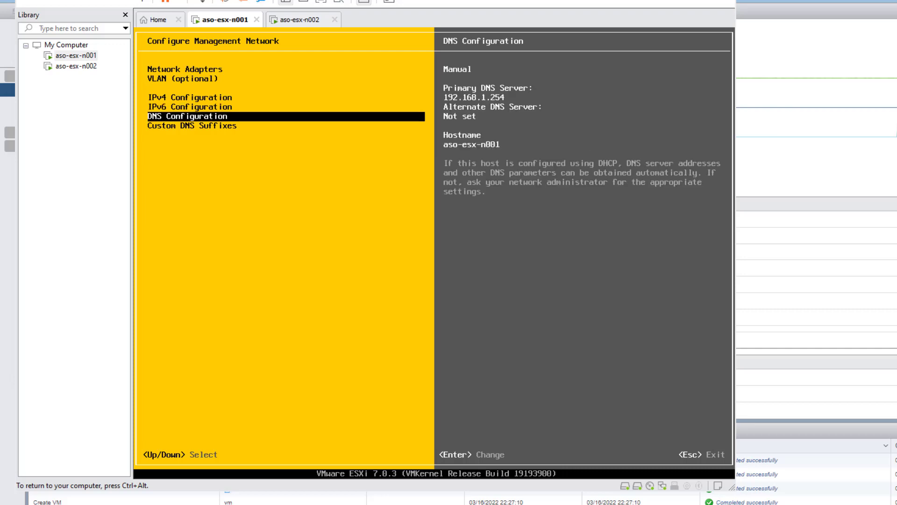
key("Return")
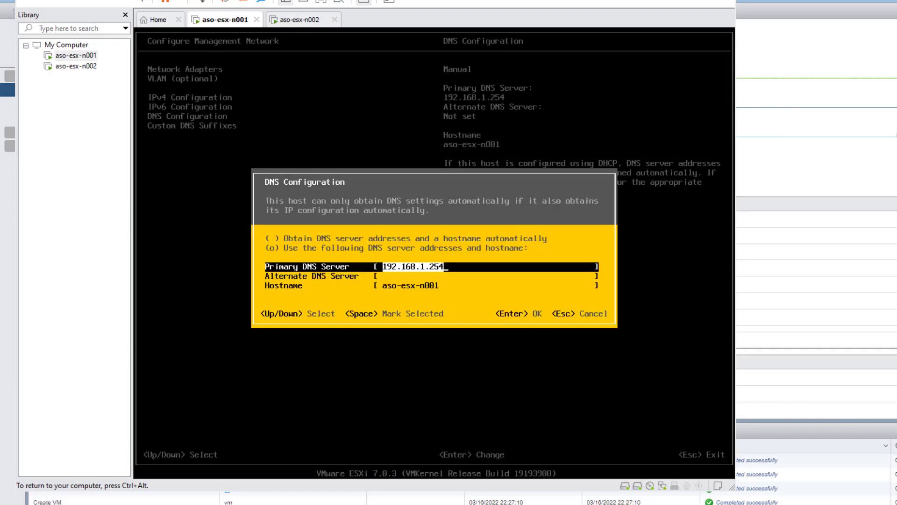
key("BackSpace")
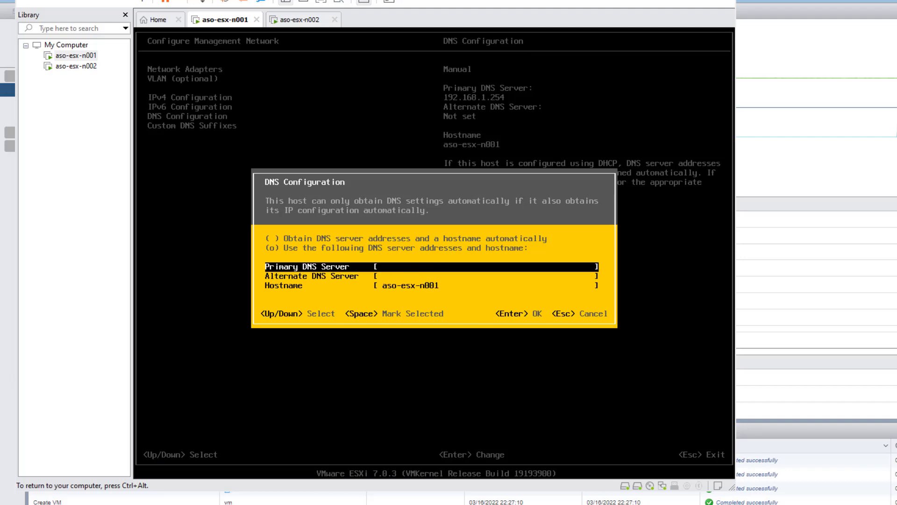
type("192.168.1.53")
key("Down")
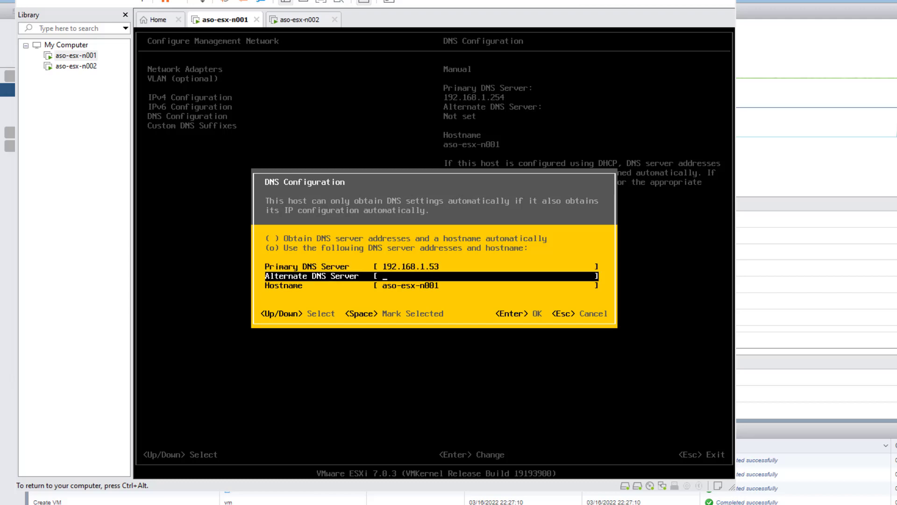
key("Return")
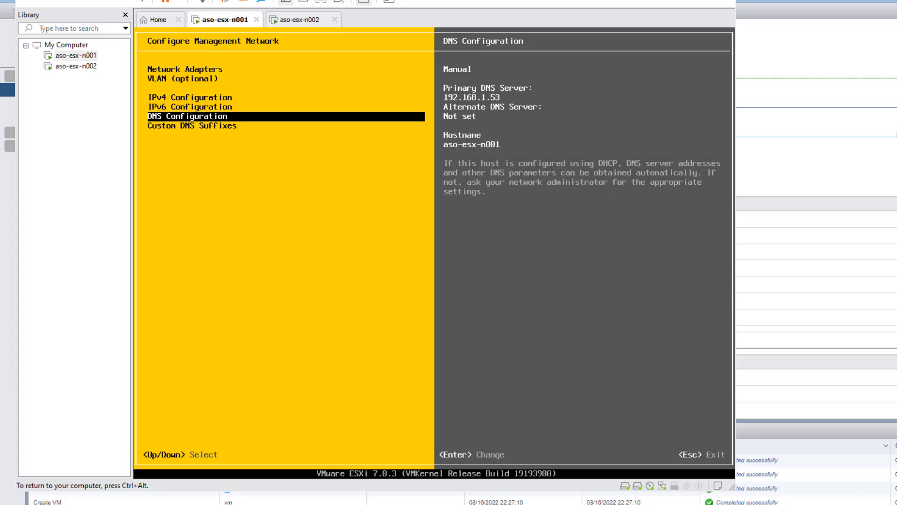
Replace the home suffix with custom DNS suffix angrysysops.com and apply the network changes
key("Down")
key("Return")
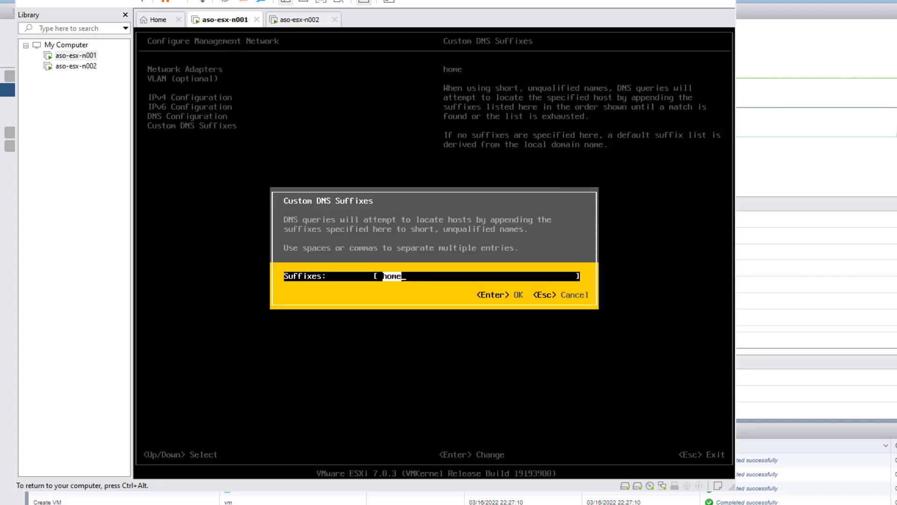
key("BackSpace")
type("angrysysops.com")
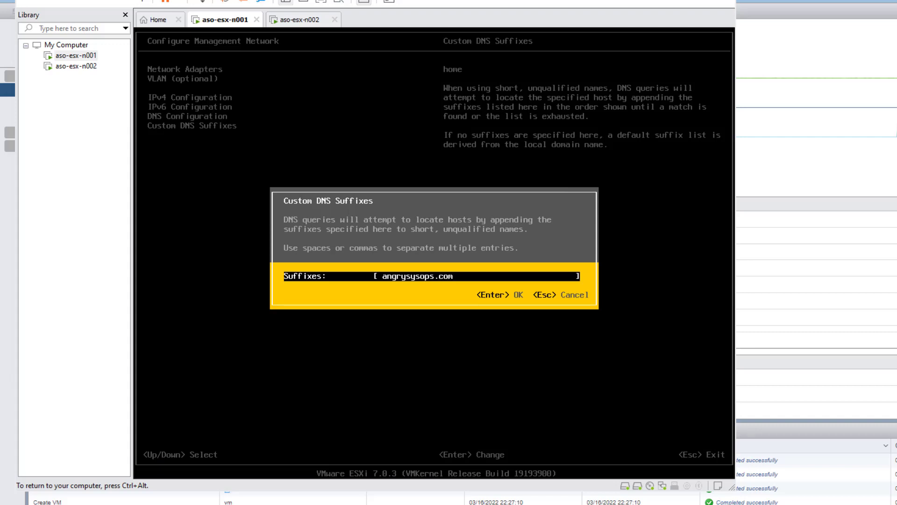
key("Return")
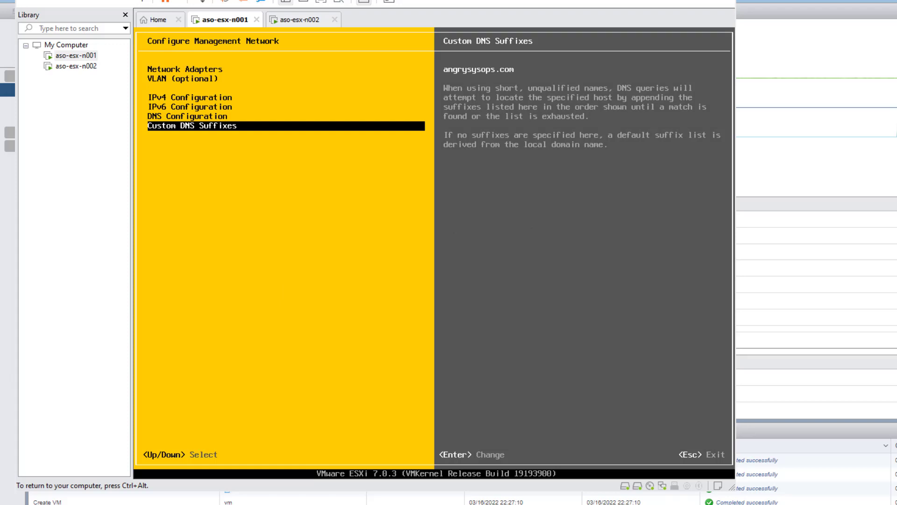
key("Escape")
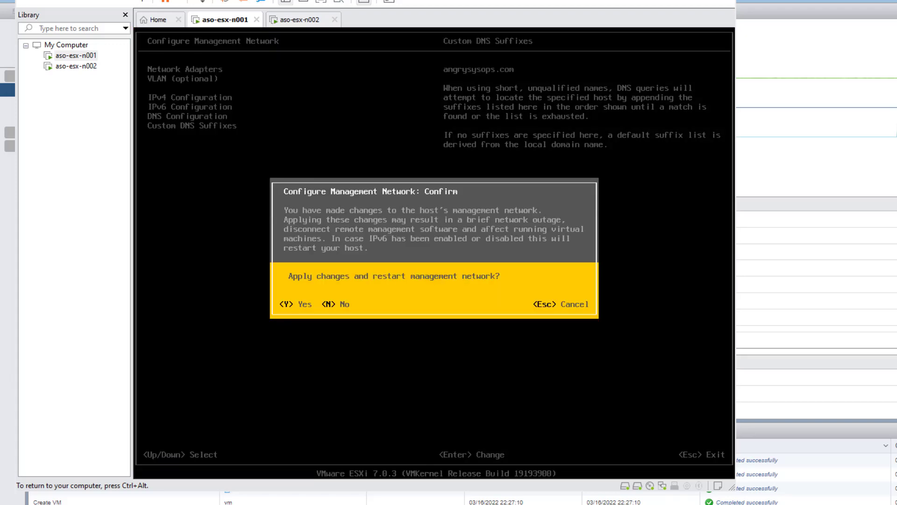
key("y")
key("Up")
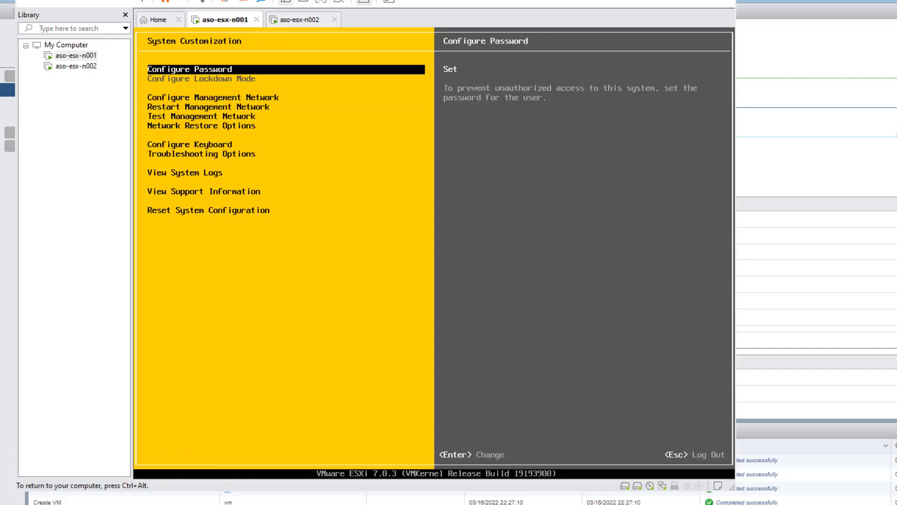
Test the management network resolving aso-esx-n001: gateway pings OK, 192.168.1.53 fails
key("Down")
key("Down")
key("Down")
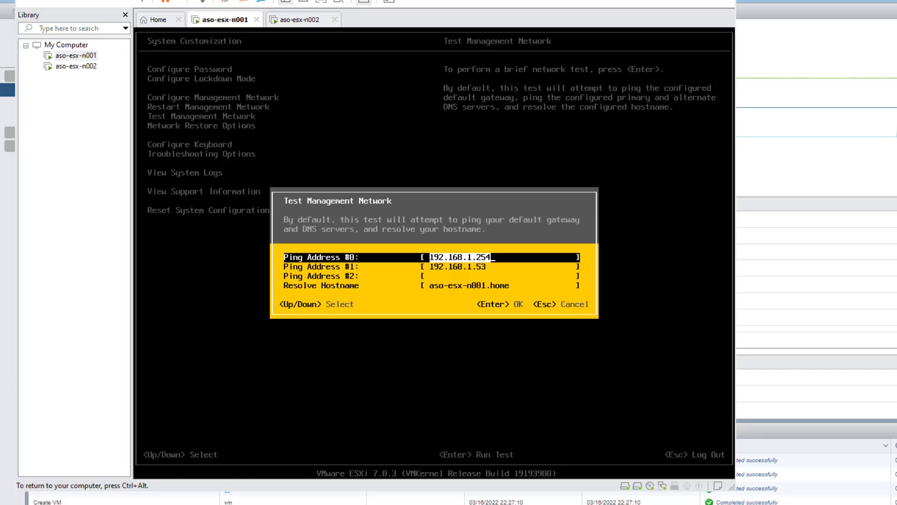
key("Down")
key("Down")
key("Down")
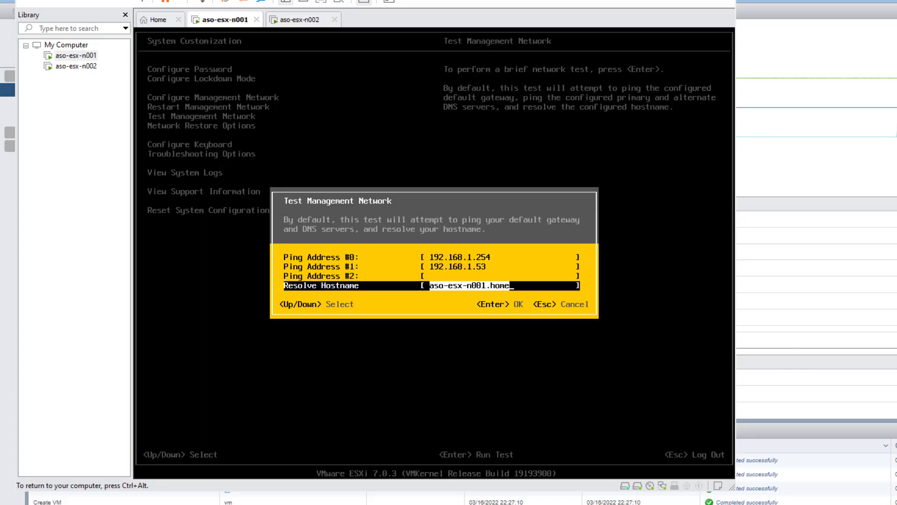
key("BackSpace")
key("BackSpace")
key("BackSpace")
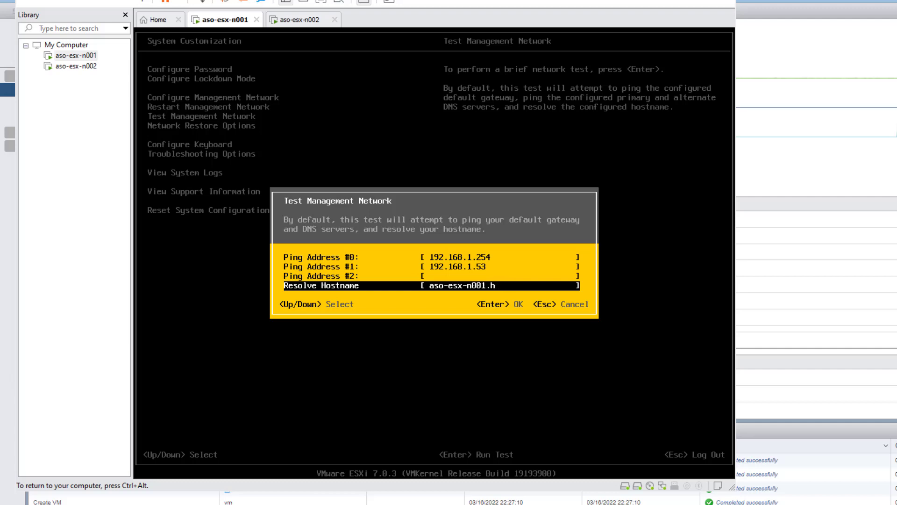
type("com")
key("BackSpace")
key("BackSpace")
key("BackSpace")
key("Return")
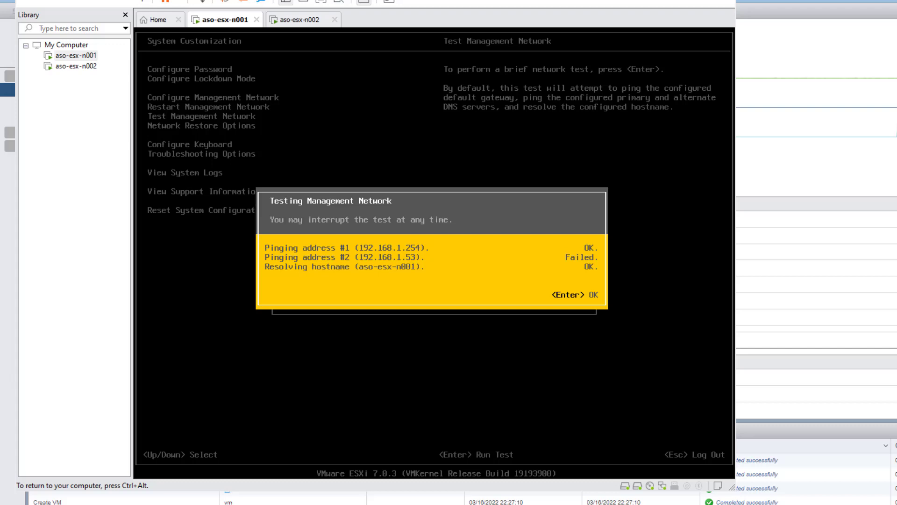
key("Return")
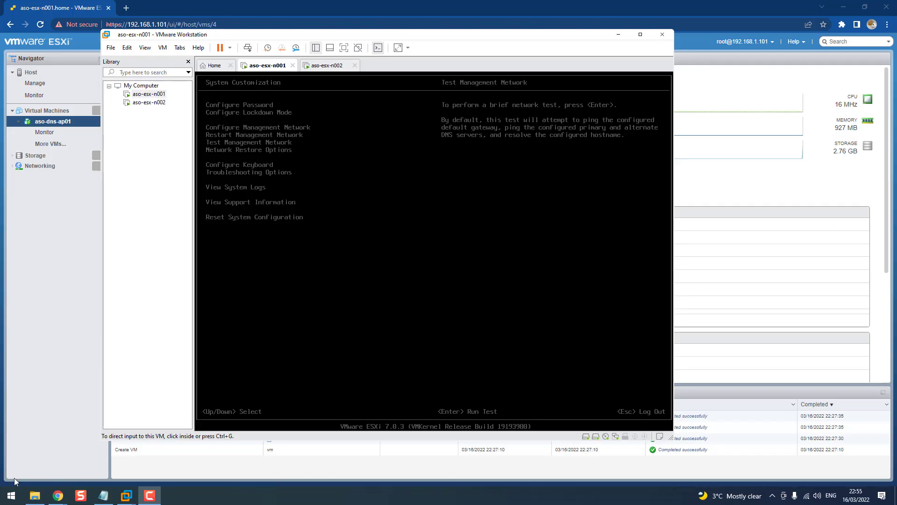
Open Command Prompt and SSH as root into the Photon server at 192.168.1.53
left_click(11, 496)
type("c")
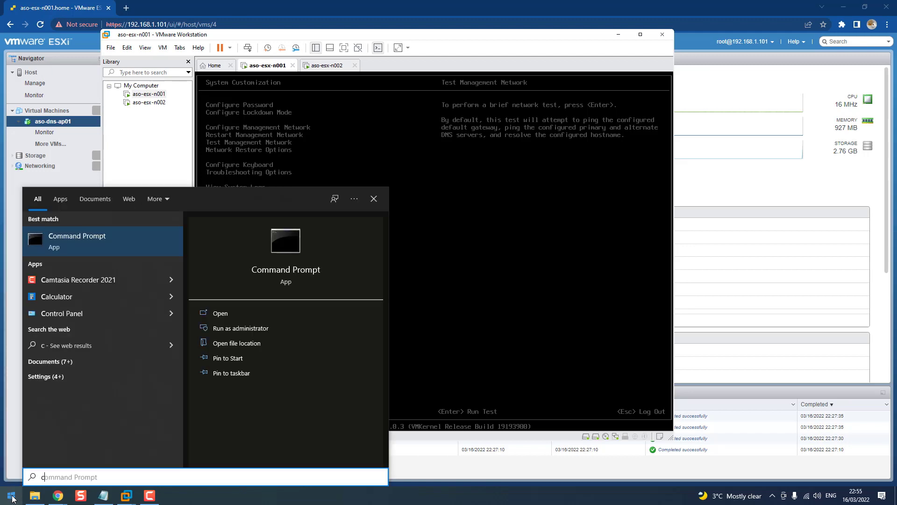
type("md")
key("Return")
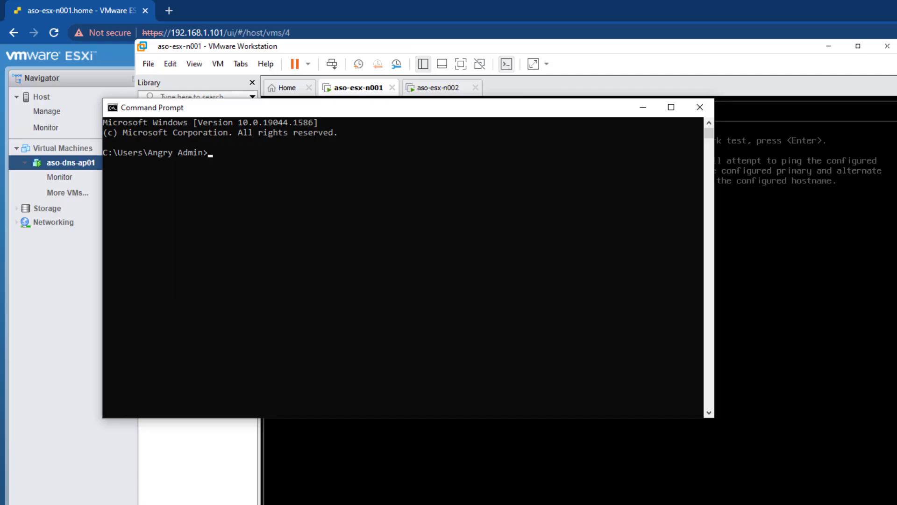
type("ssh root@192.168.1.53")
key("Return")
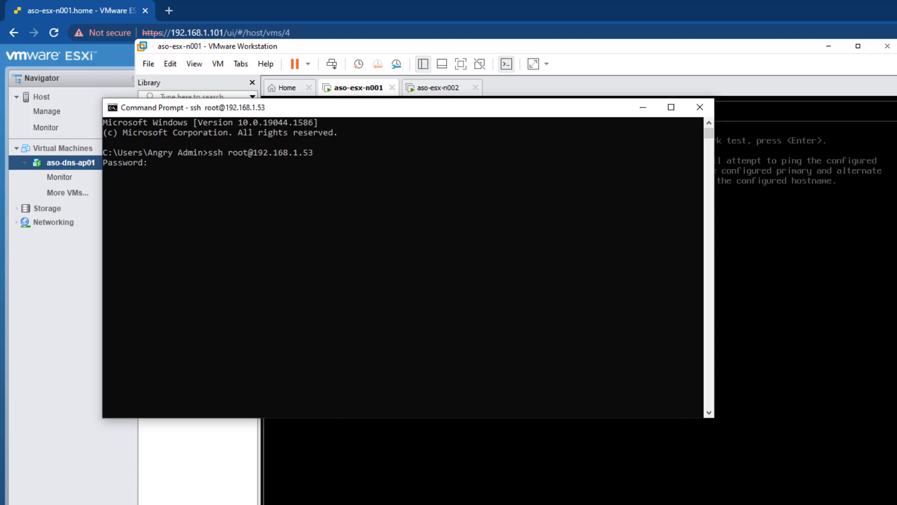
key("Return")
Add iptables rules accepting ICMP on OUTPUT and INPUT, saving them to /etc/systemd/scripts/ip4save
right_click(340, 244)
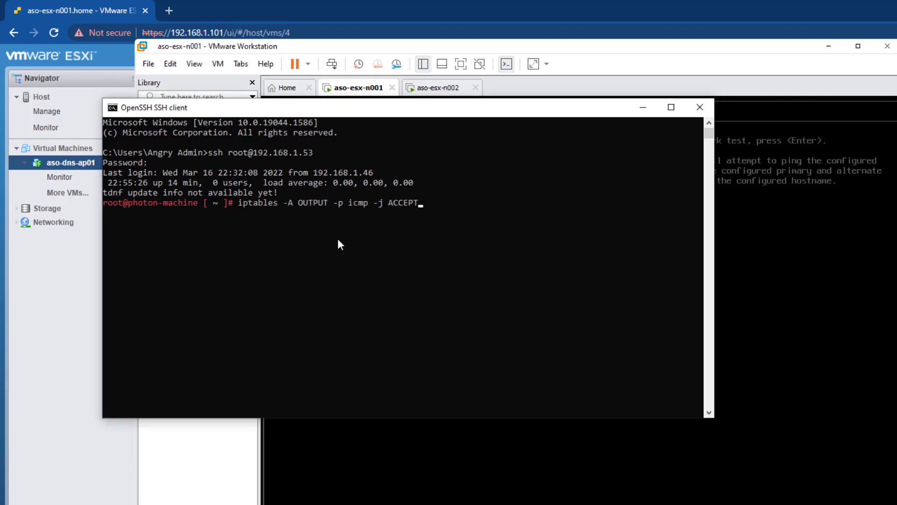
key("Return")
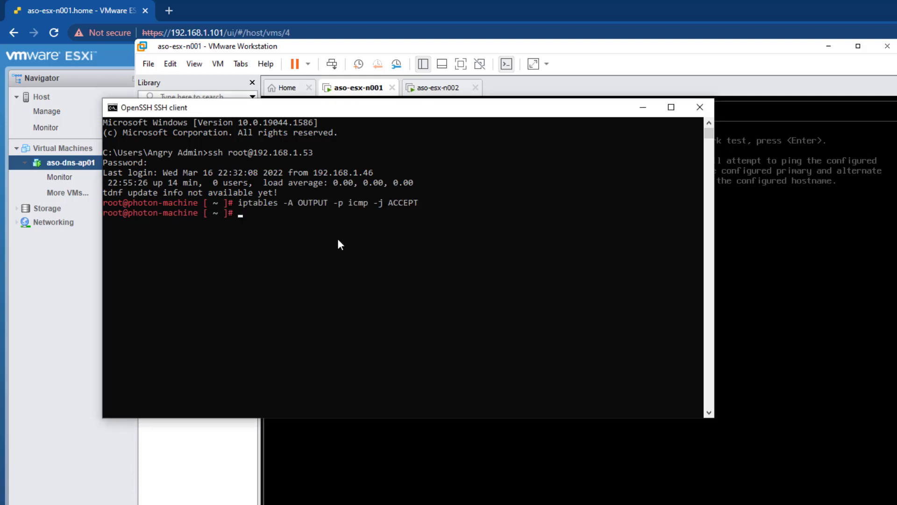
key("alt+Tab")
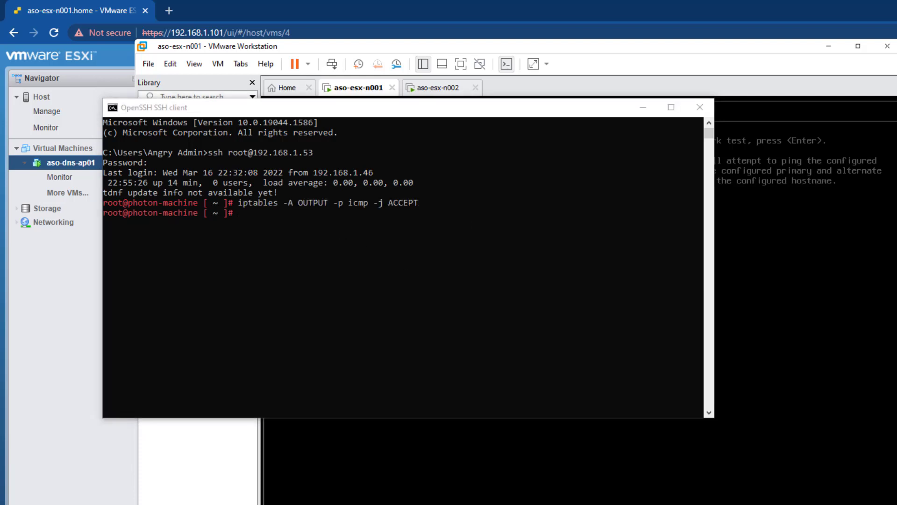
left_click(385, 243)
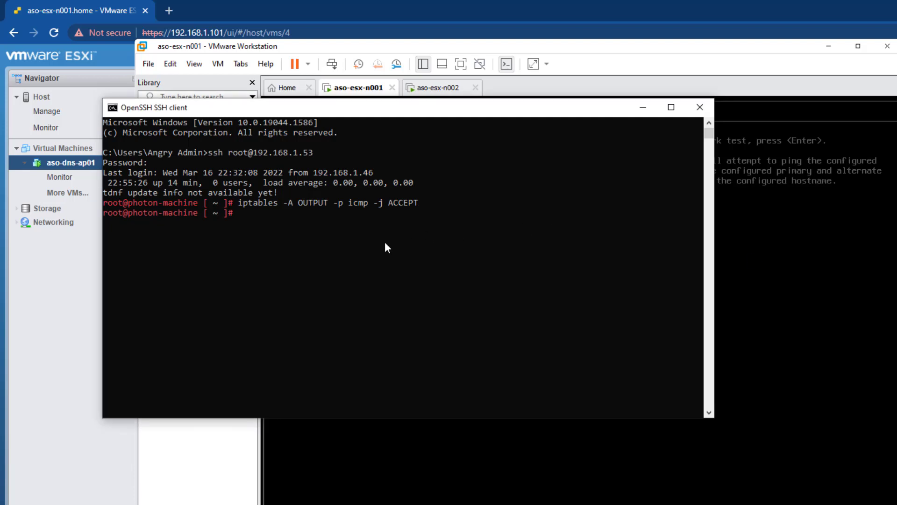
right_click(385, 242)
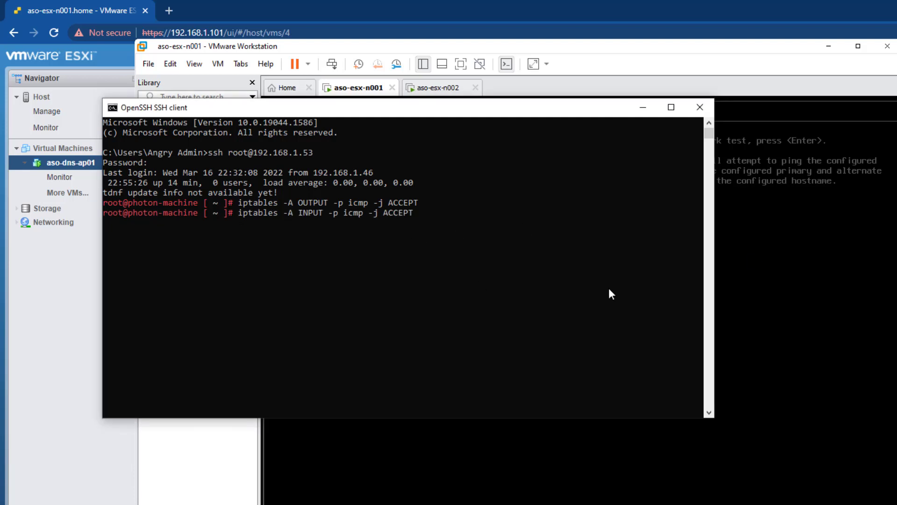
key("Return")
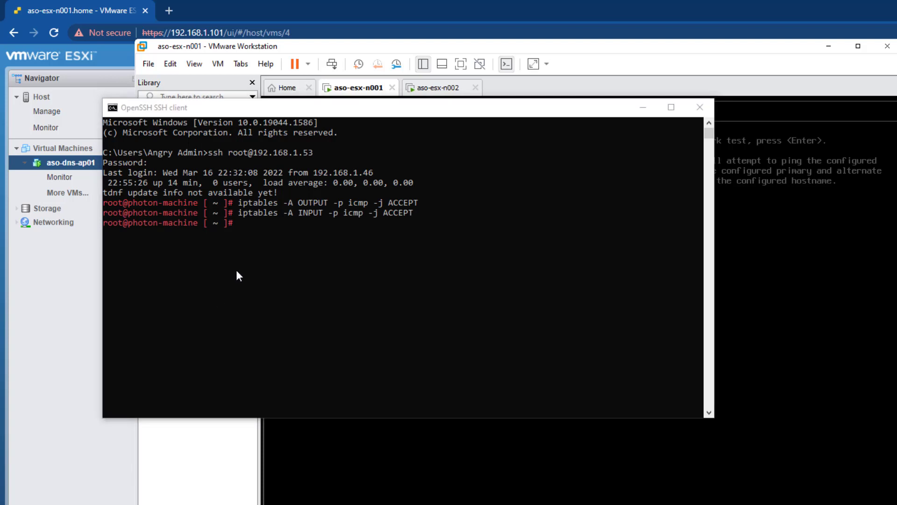
right_click(290, 256)
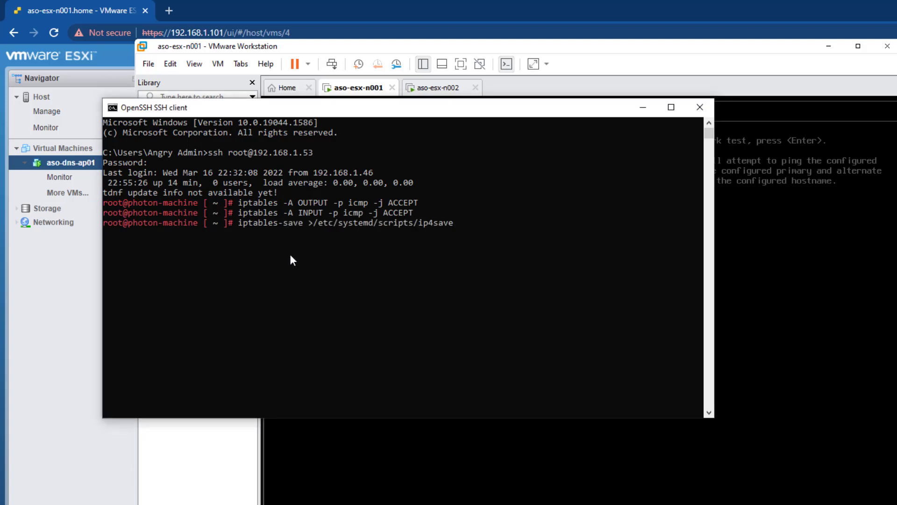
key("Return")
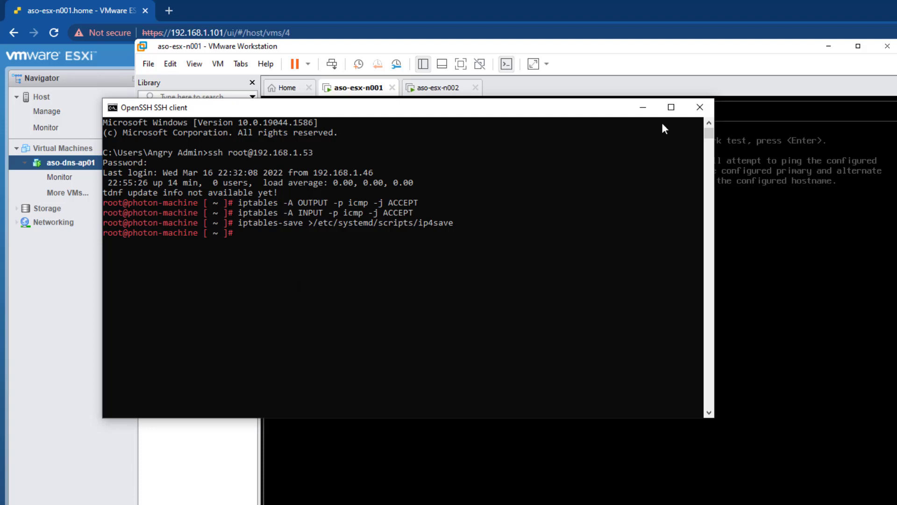
left_click(790, 233)
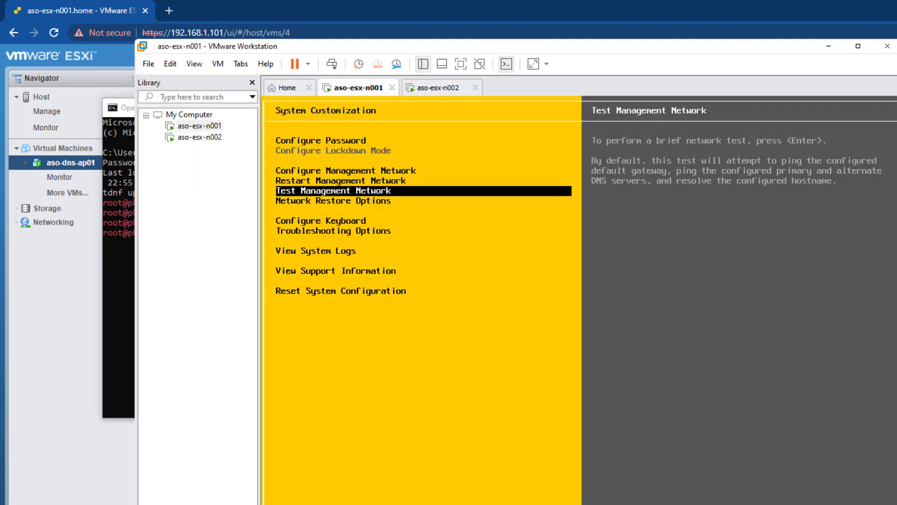
Rerun aso-esx-n001's network test with .home trimmed; every check, including 192.168.1.53, passes
key("Return")
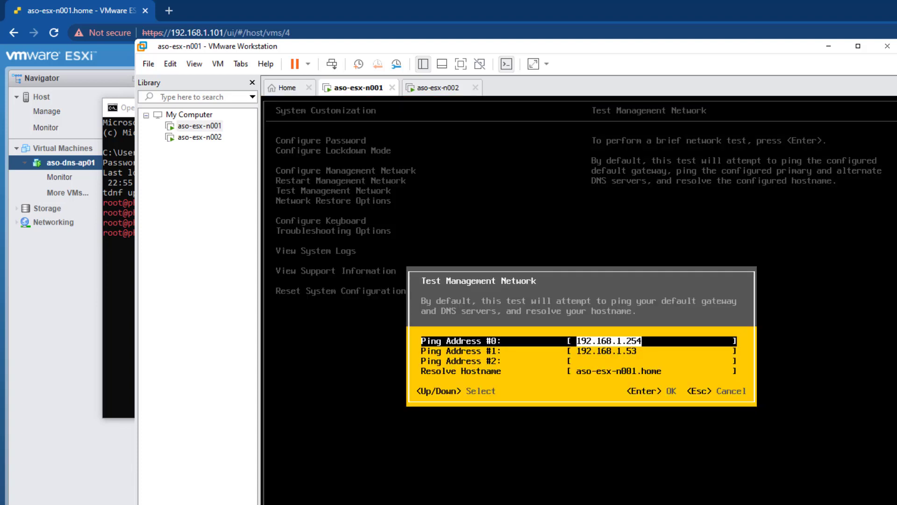
key("Down")
key("Down")
key("Down")
key("End")
key("BackSpace")
key("BackSpace")
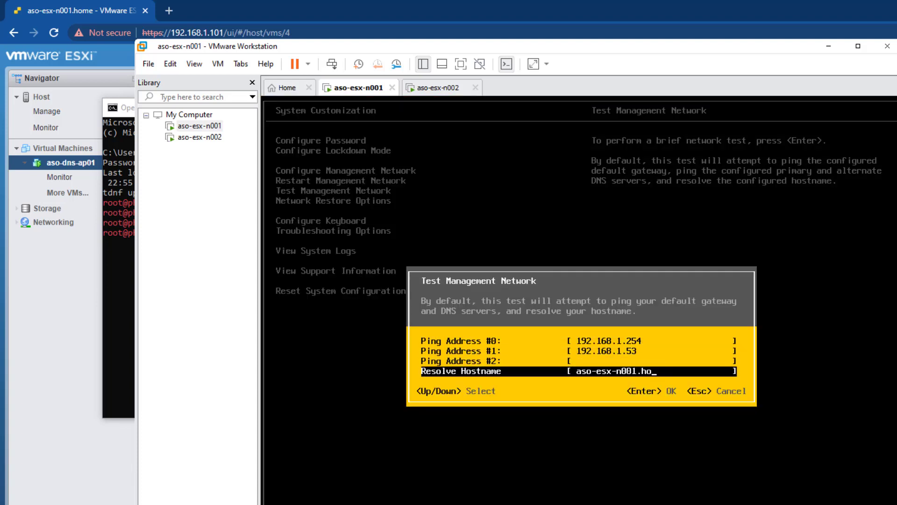
key("BackSpace")
key("BackSpace")
key("Return")
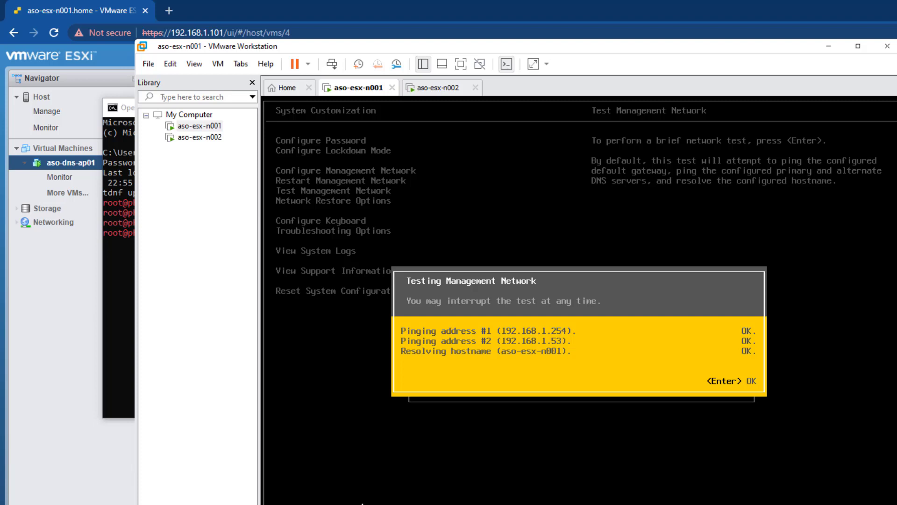
key("Return")
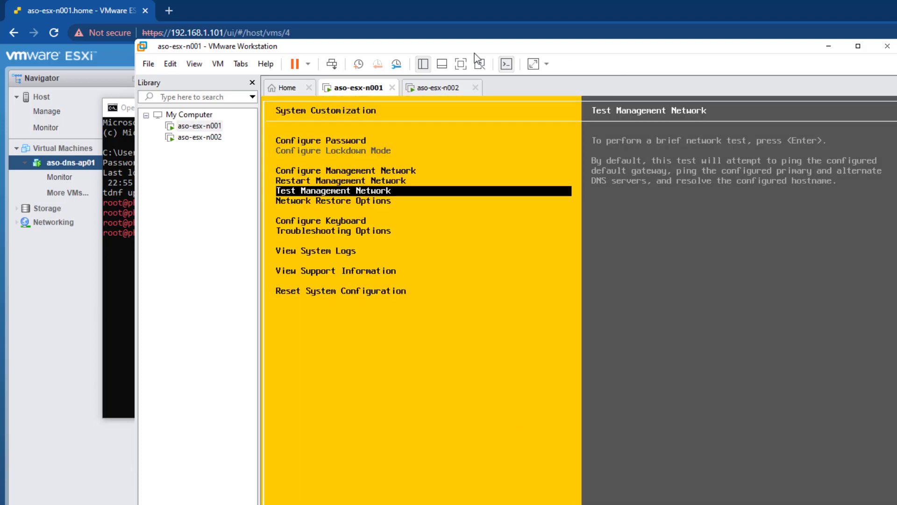
left_click(437, 89)
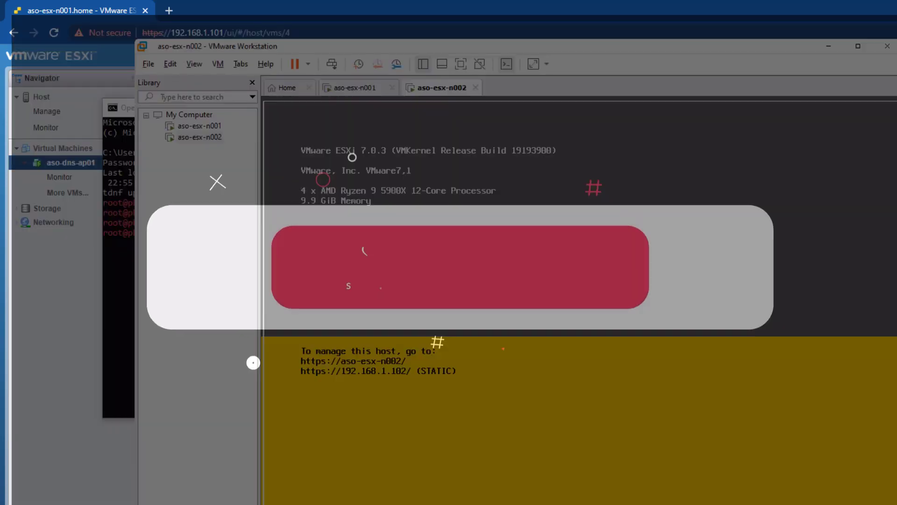
Log in to aso-esx-n002's console and set its primary DNS to 192.168.1.53
key("F2")
type("********")
key("Return")
key("Down")
key("Down")
key("Down")
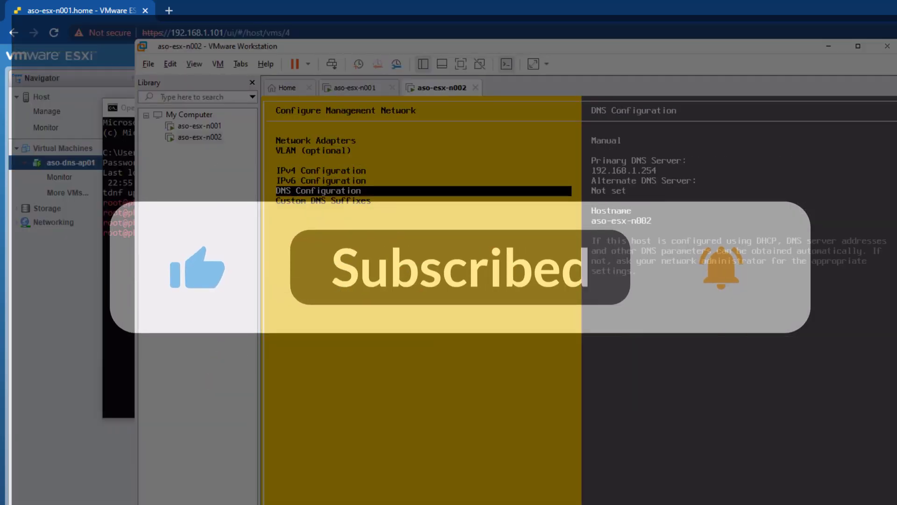
key("Return")
key("BackSpace")
key("BackSpace")
key("BackSpace")
key("BackSpace")
key("BackSpace")
key("BackSpace")
key("BackSpace")
key("BackSpace")
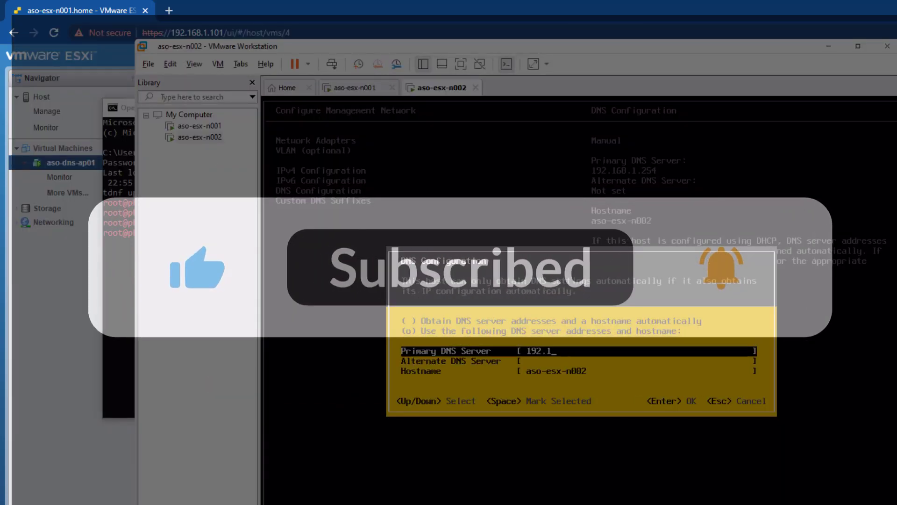
type("68.1.53")
key("Down")
key("Down")
Set aso-esx-n002's custom DNS suffix to angrysysops.com and apply the network changes
key("Return")
key("Down")
key("Return")
type("angr")
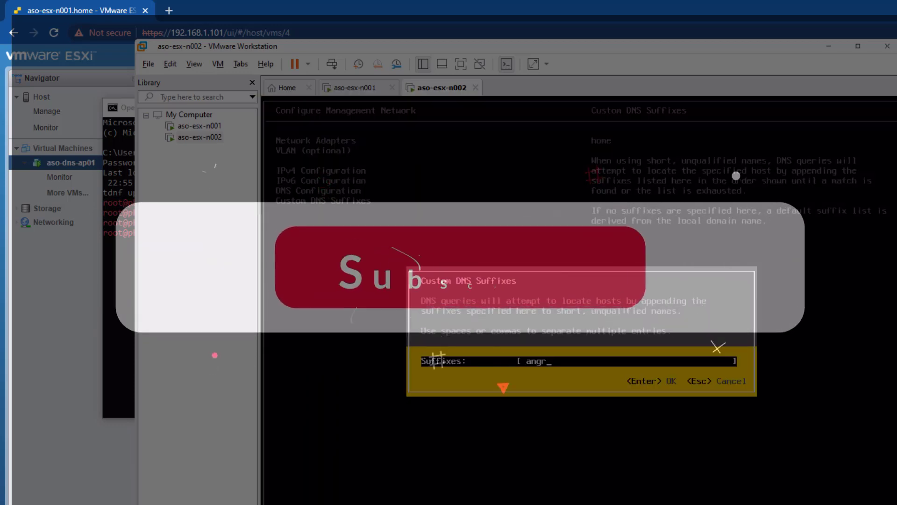
type("ysysops.com")
key("Return")
key("Escape")
key("y")
Run the management network test on aso-esx-n002, then reopen it
key("Down")
key("Down")
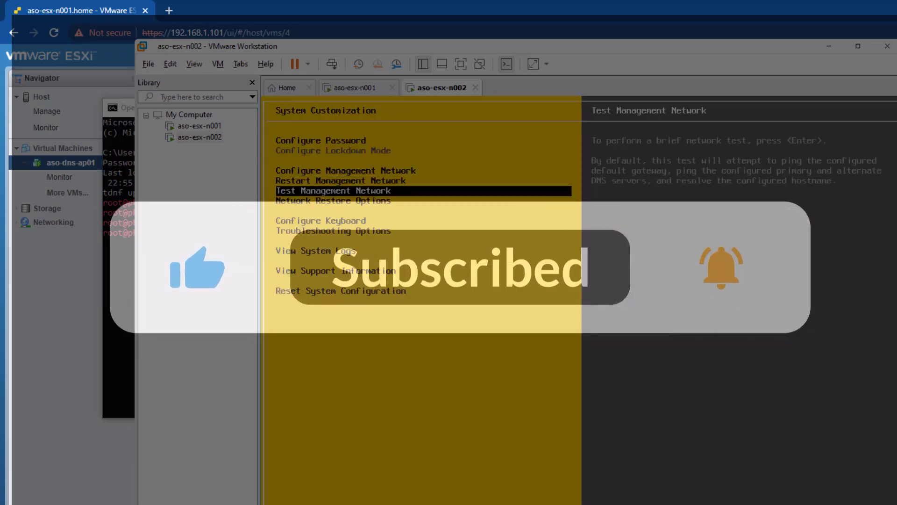
key("Return")
key("Return")
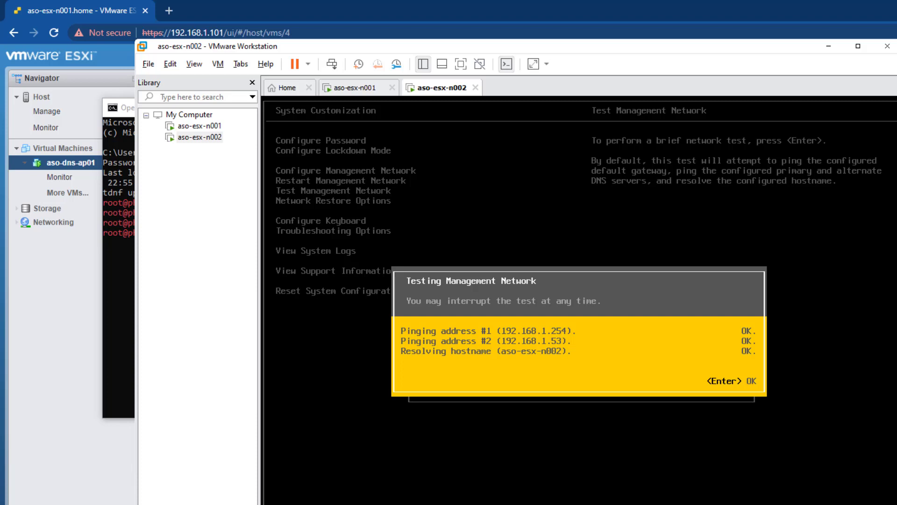
key("Return")
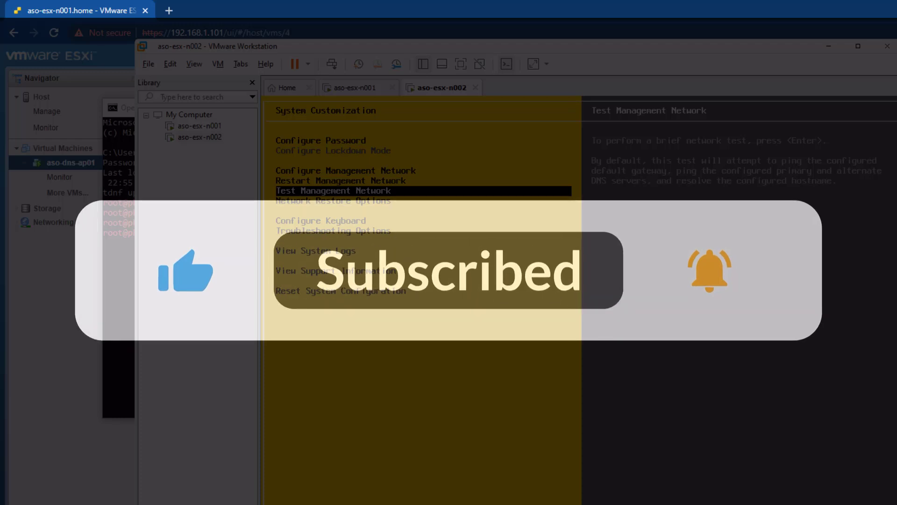
key("Return")
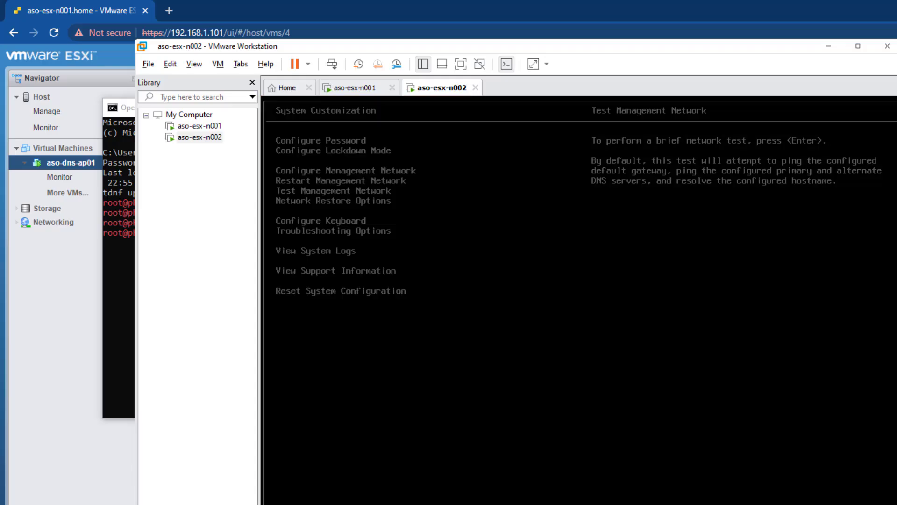